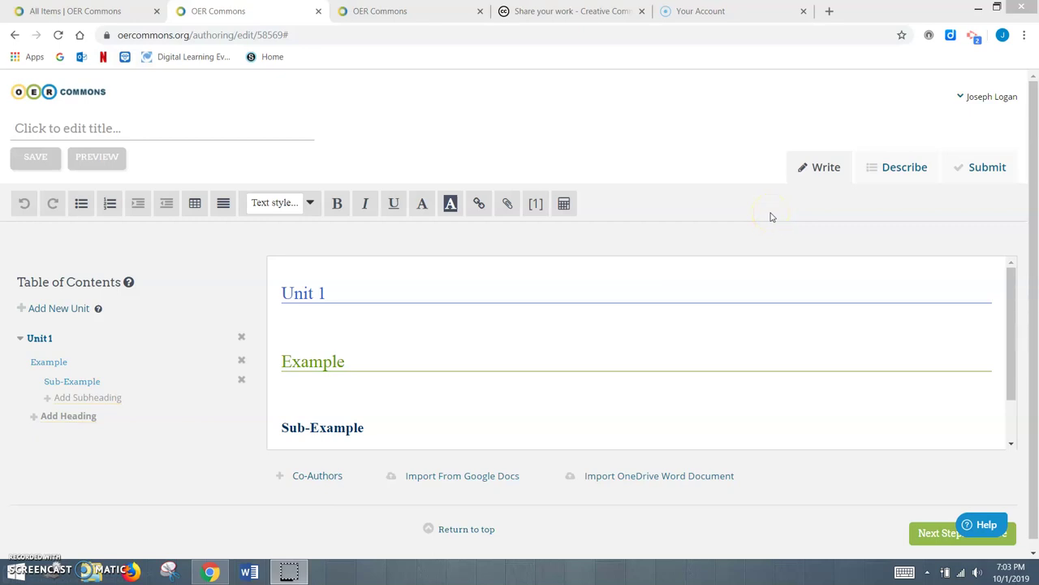
Step: Switch the resource from the Write editor to the Describe metadata form and look over its fields
left_click(775, 193)
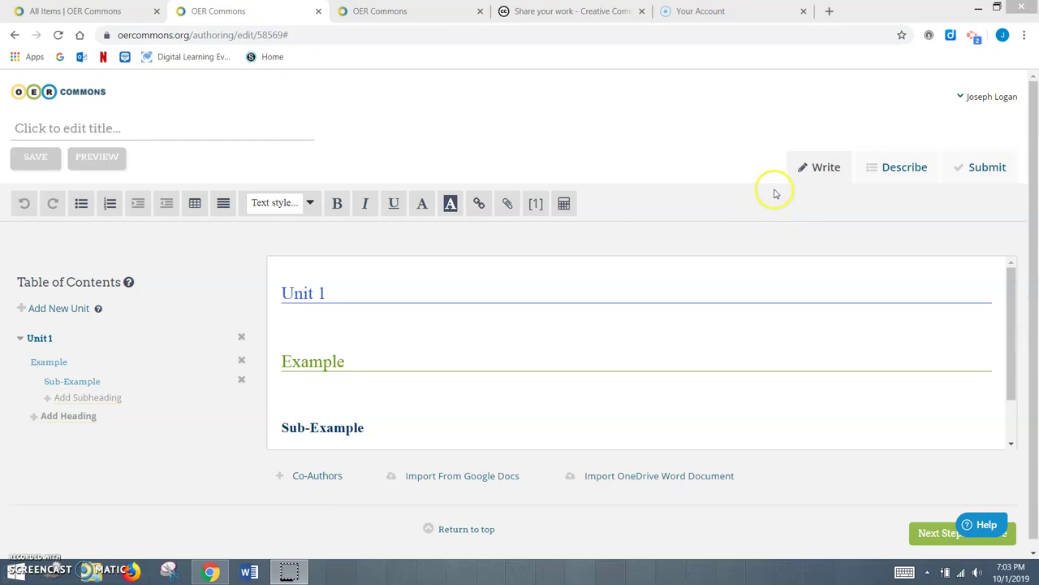
left_click(900, 171)
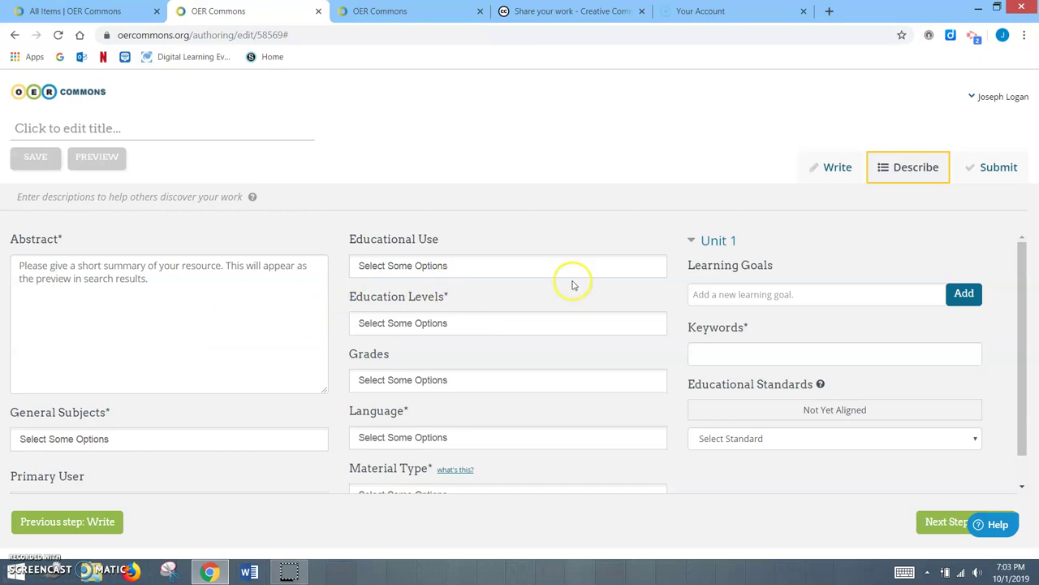
scroll(288, 298, "down", 1)
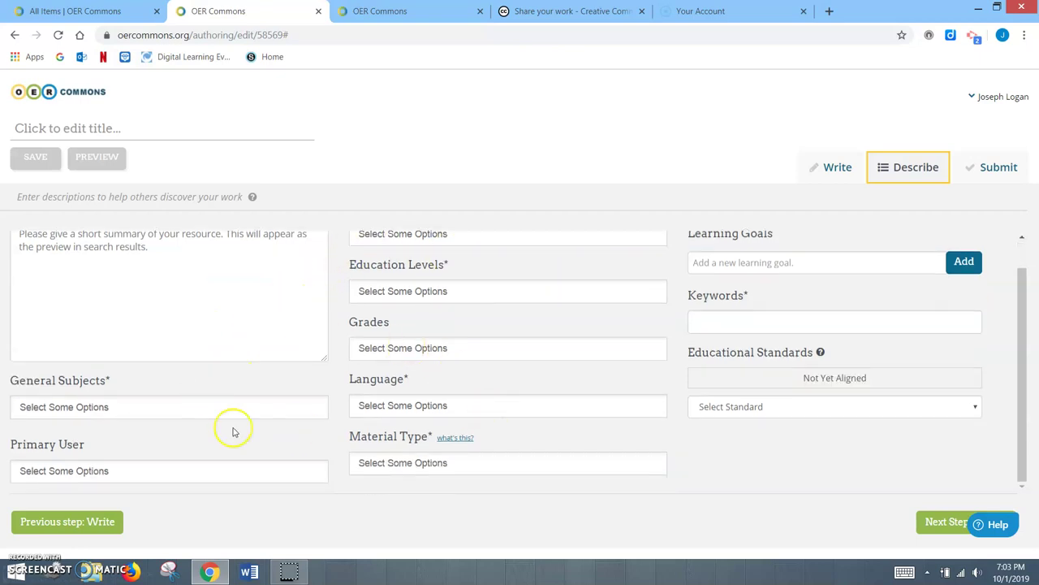
scroll(308, 376, "up", 1)
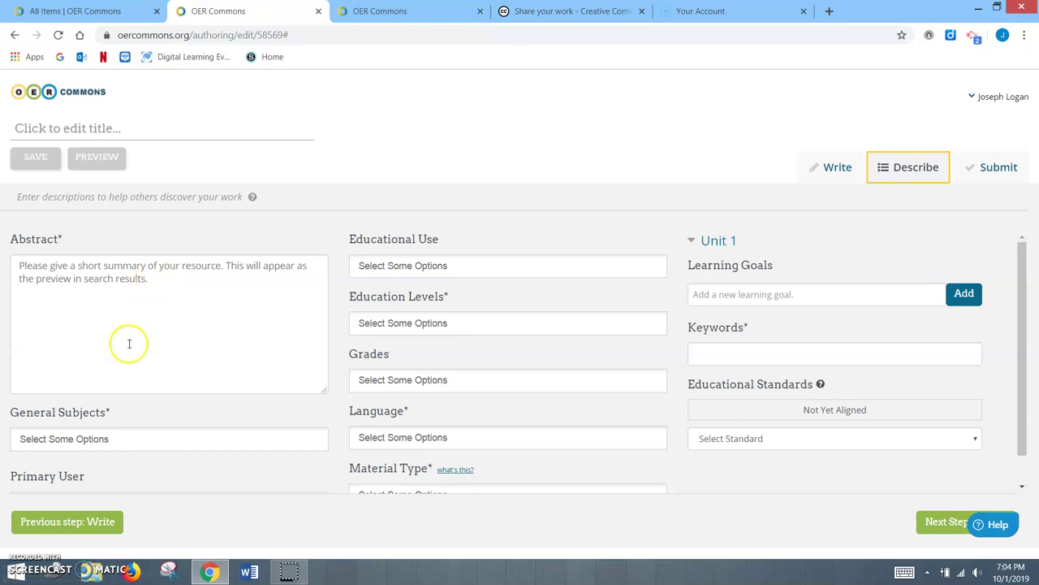
scroll(151, 350, "down", 1)
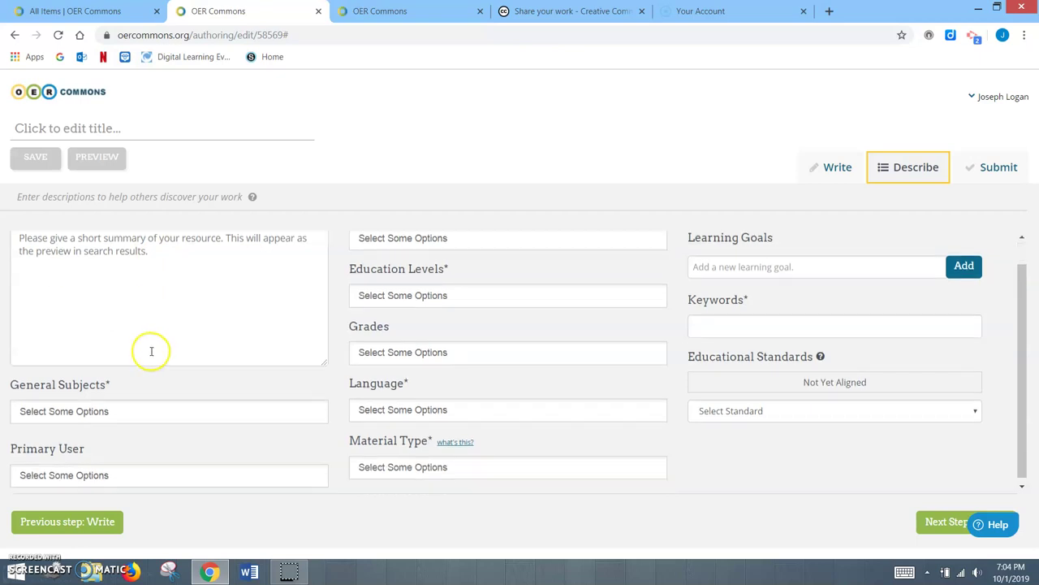
Step: Choose Literature from the General Subjects list
left_click(122, 408)
scroll(122, 443, "down", 10)
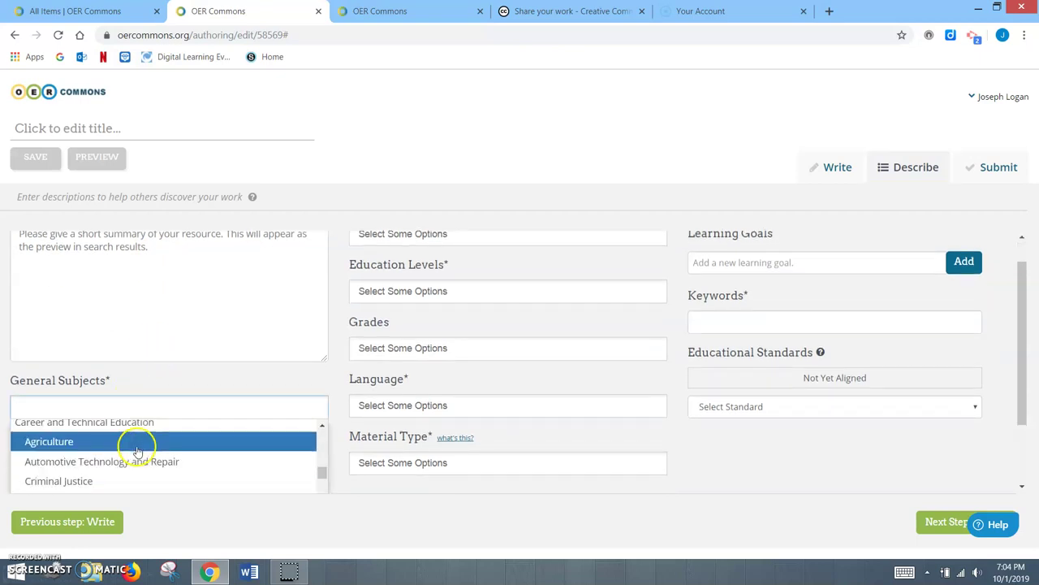
scroll(138, 451, "down", 12)
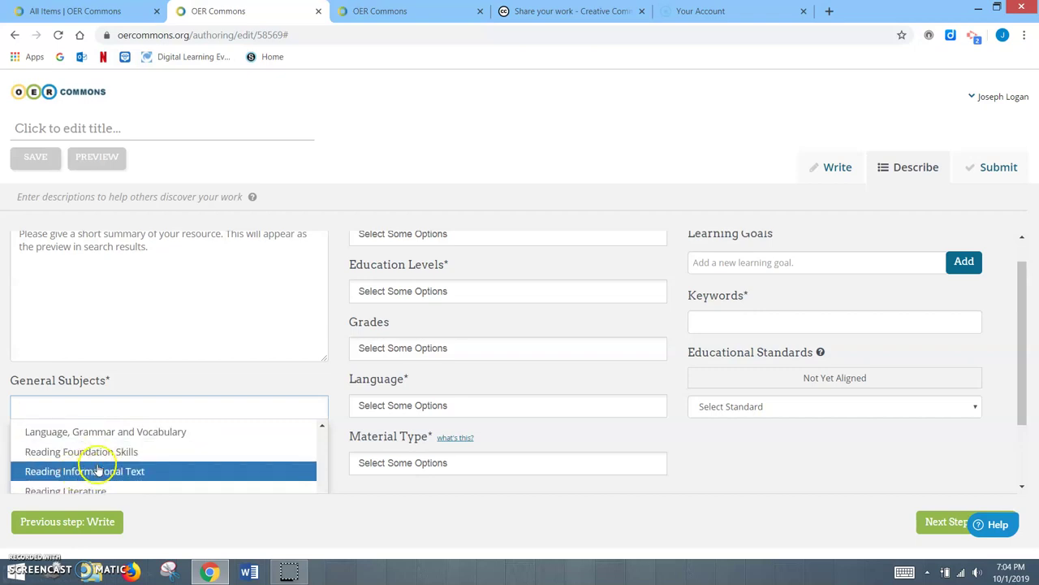
scroll(98, 469, "down", 3)
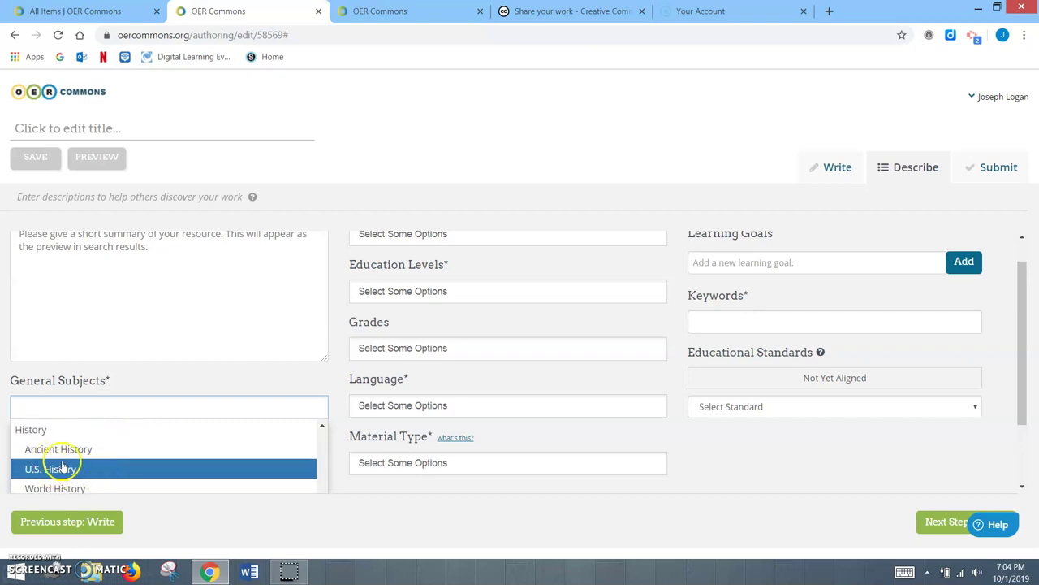
scroll(72, 466, "down", 2)
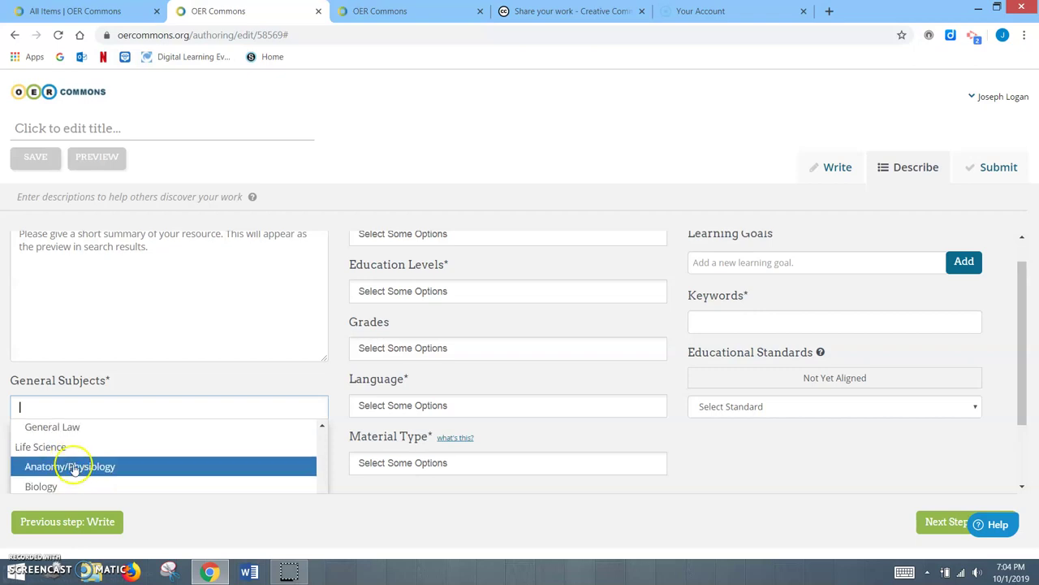
scroll(77, 443, "up", 4)
scroll(96, 456, "up", 10)
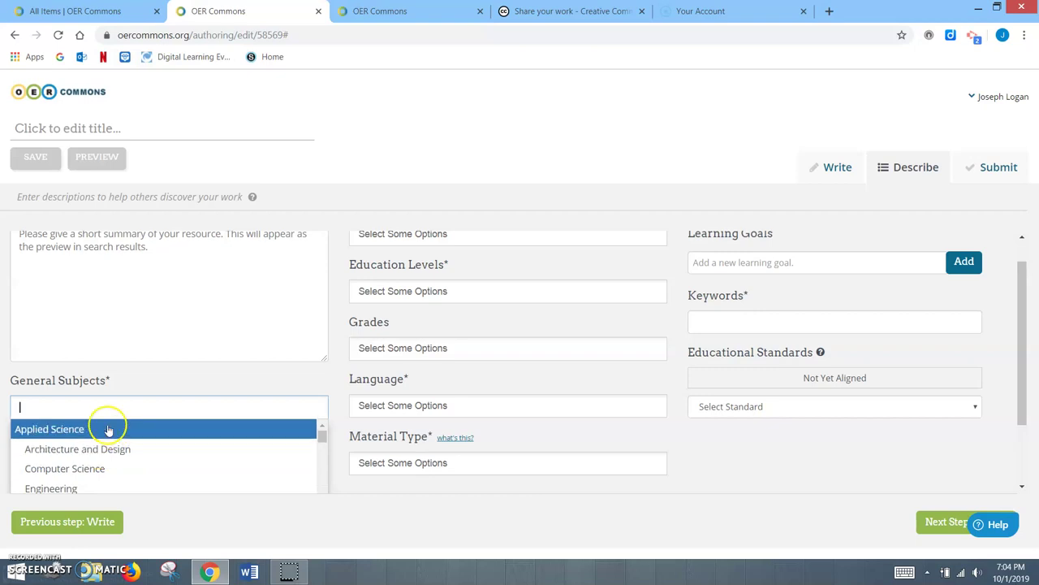
scroll(89, 475, "down", 5)
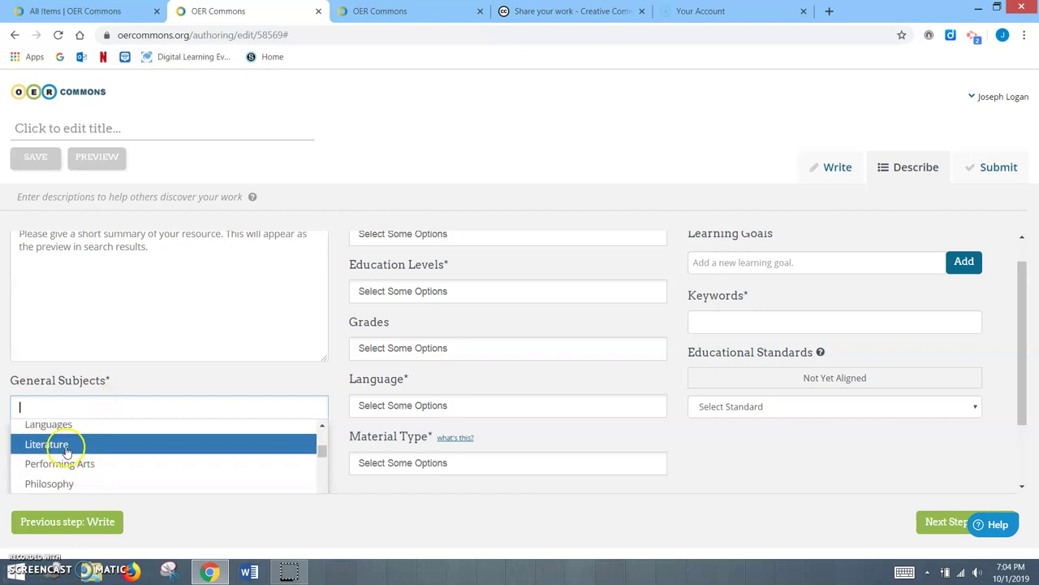
left_click(67, 447)
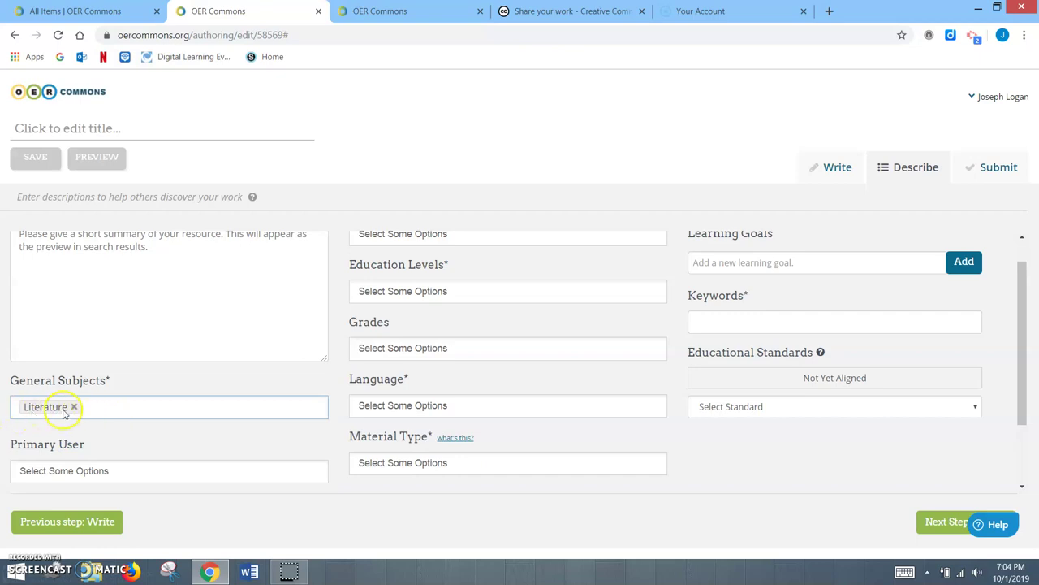
scroll(138, 382, "down", 1)
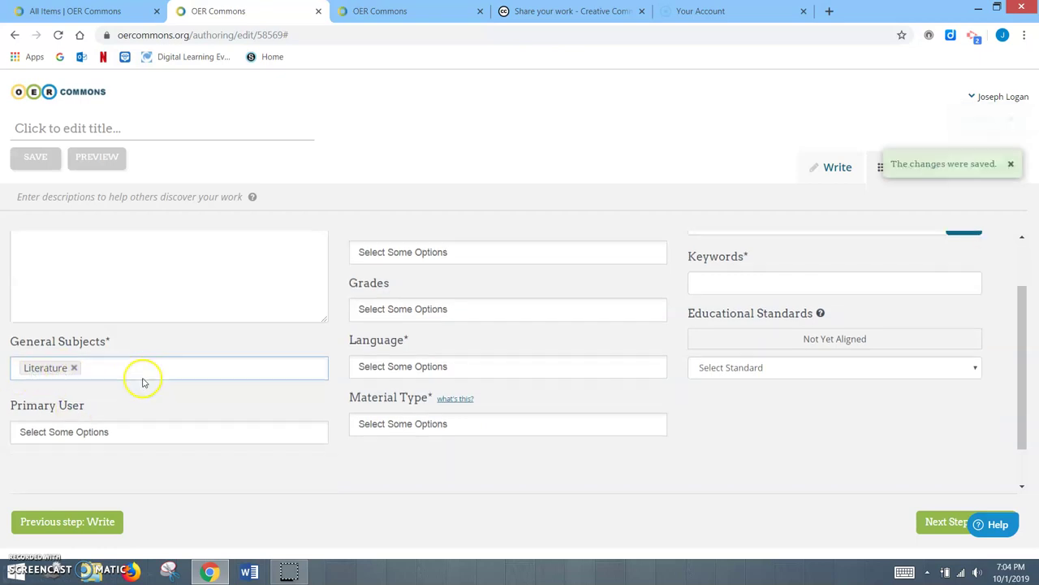
scroll(130, 436, "up", 1)
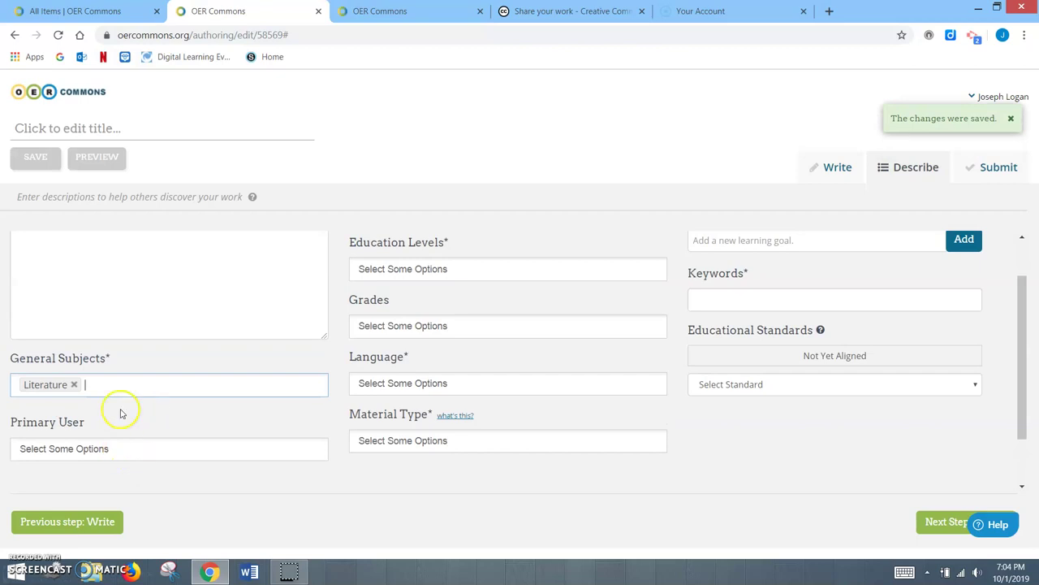
left_click(90, 448)
Step: Add Teacher and Administrator as the resource's Primary Users
scroll(86, 457, "down", 1)
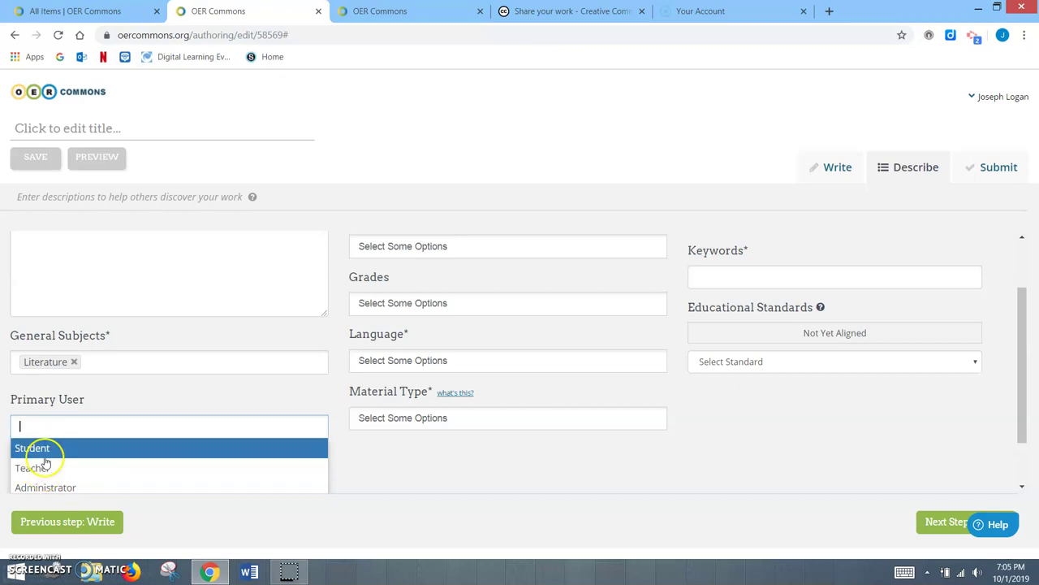
left_click(43, 469)
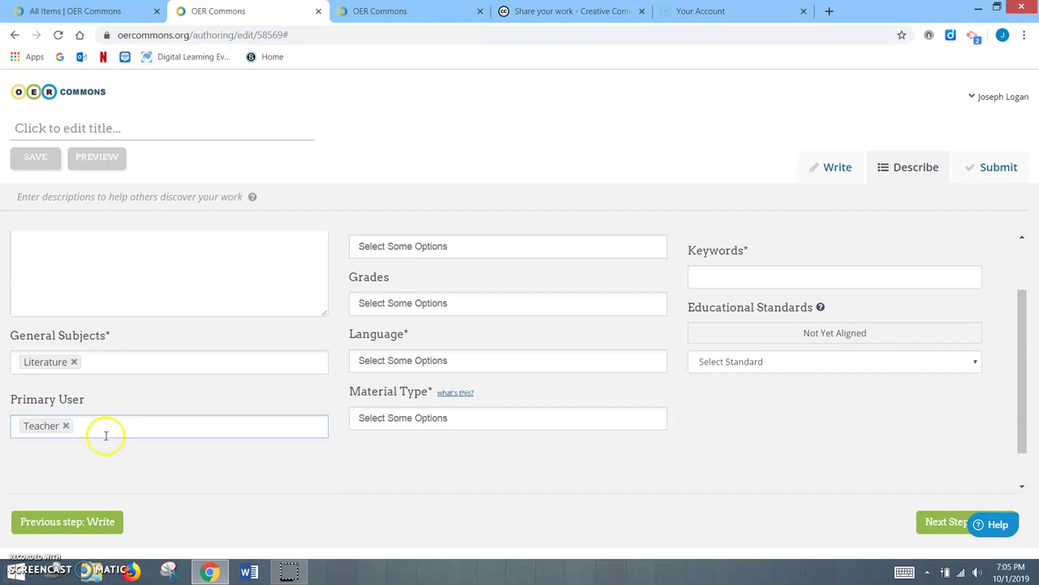
left_click(76, 430)
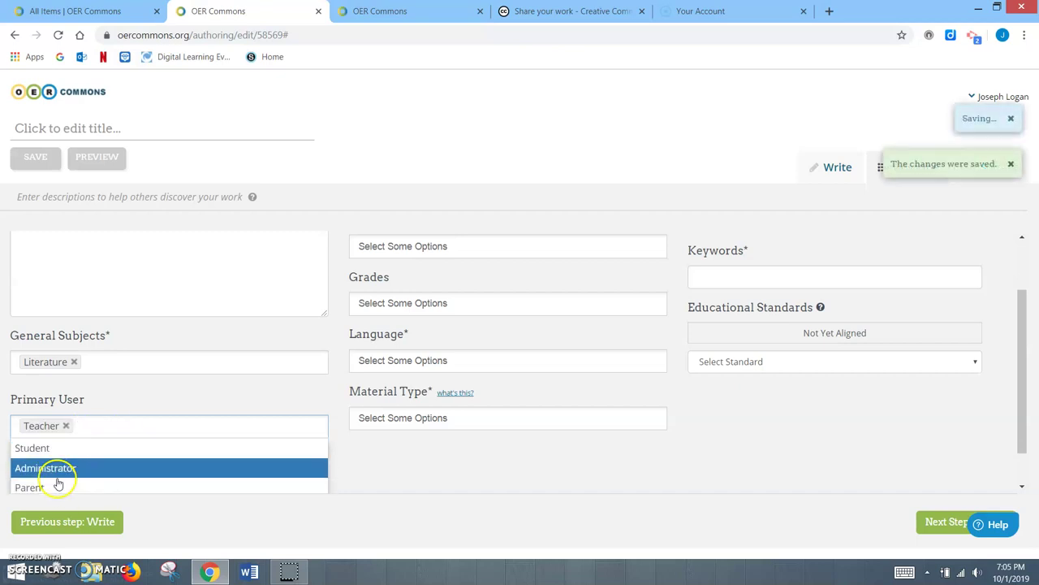
left_click(63, 465)
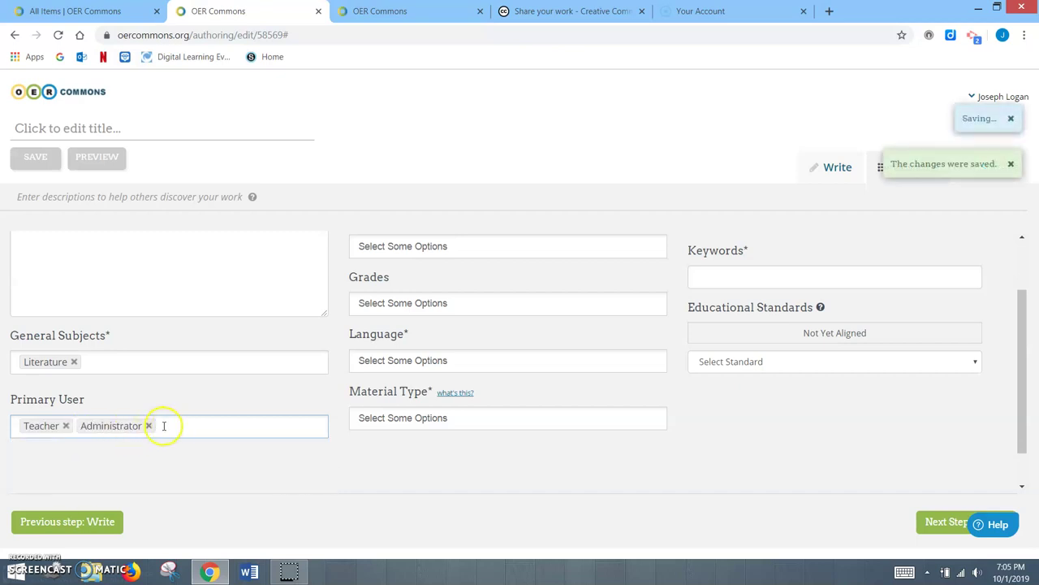
scroll(407, 329, "up", 1)
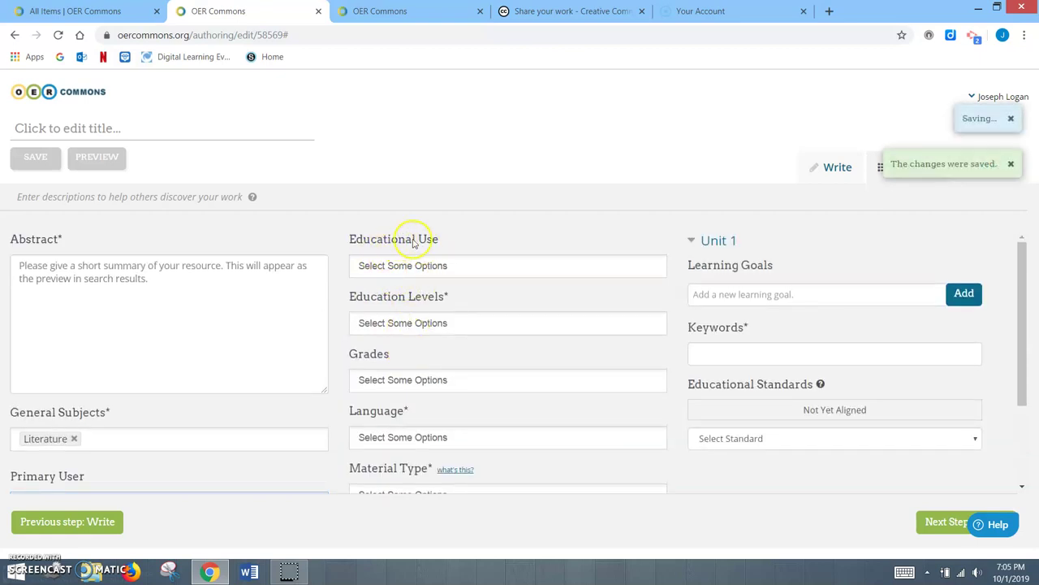
Step: Add Professional Development and Other as Educational Uses
left_click(406, 266)
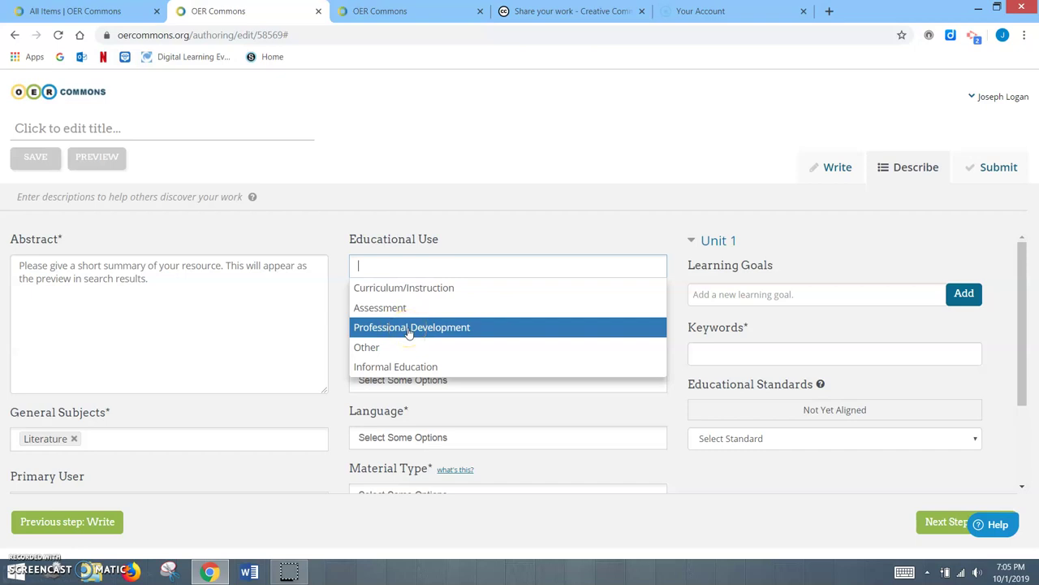
left_click(409, 330)
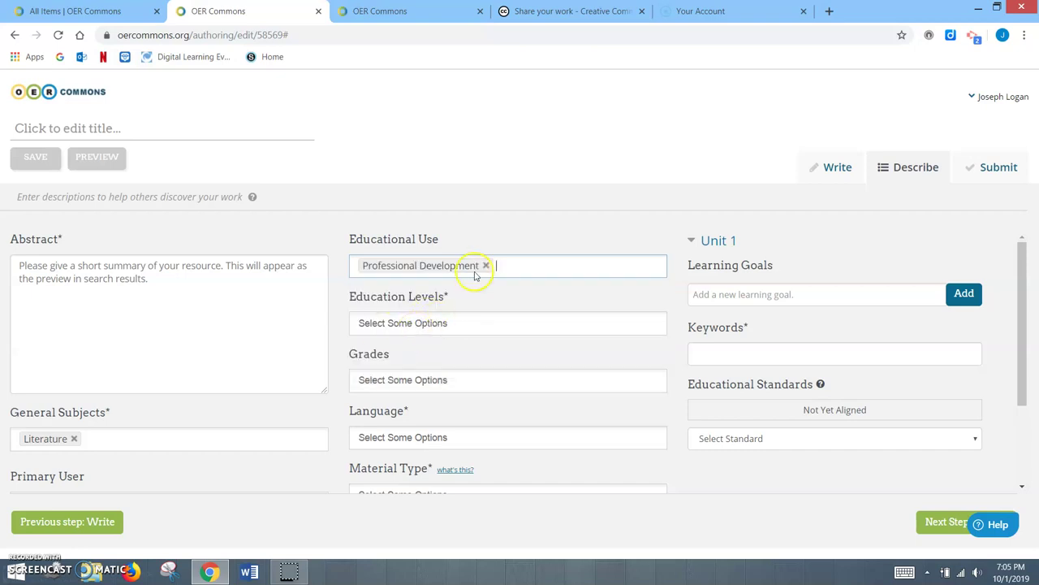
left_click(510, 265)
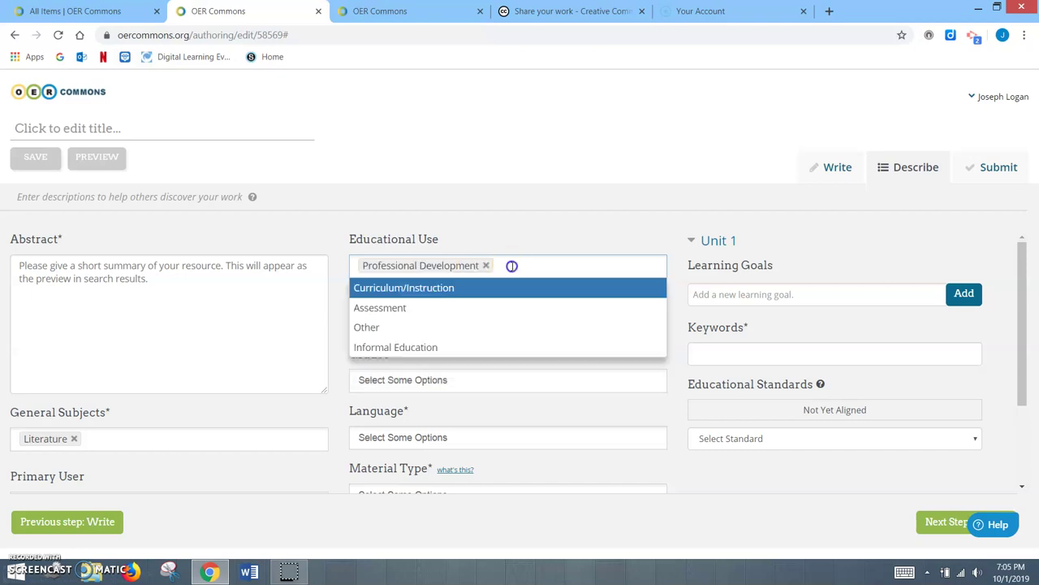
left_click(388, 328)
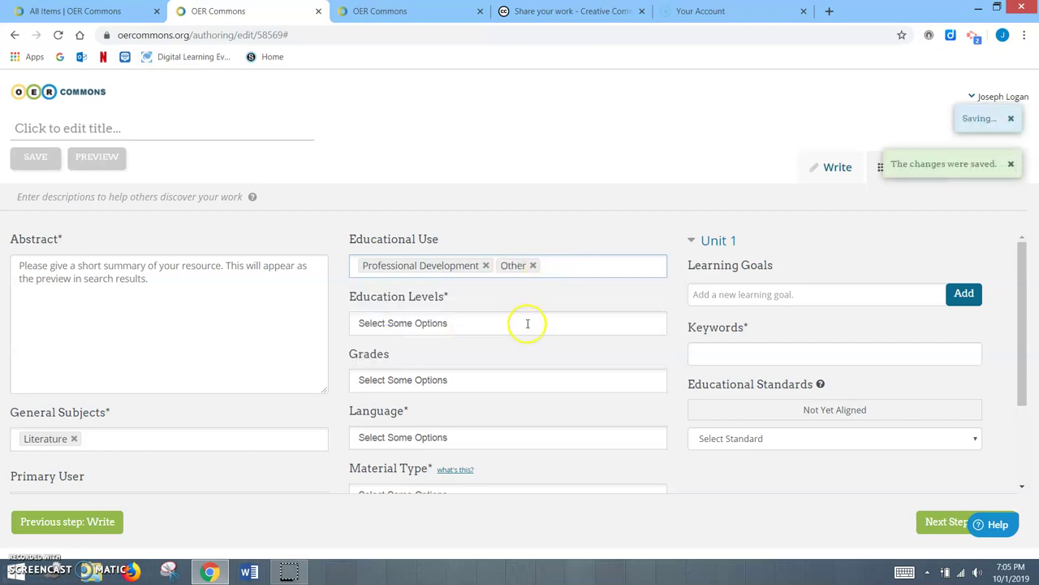
left_click(398, 328)
scroll(418, 376, "down", 1)
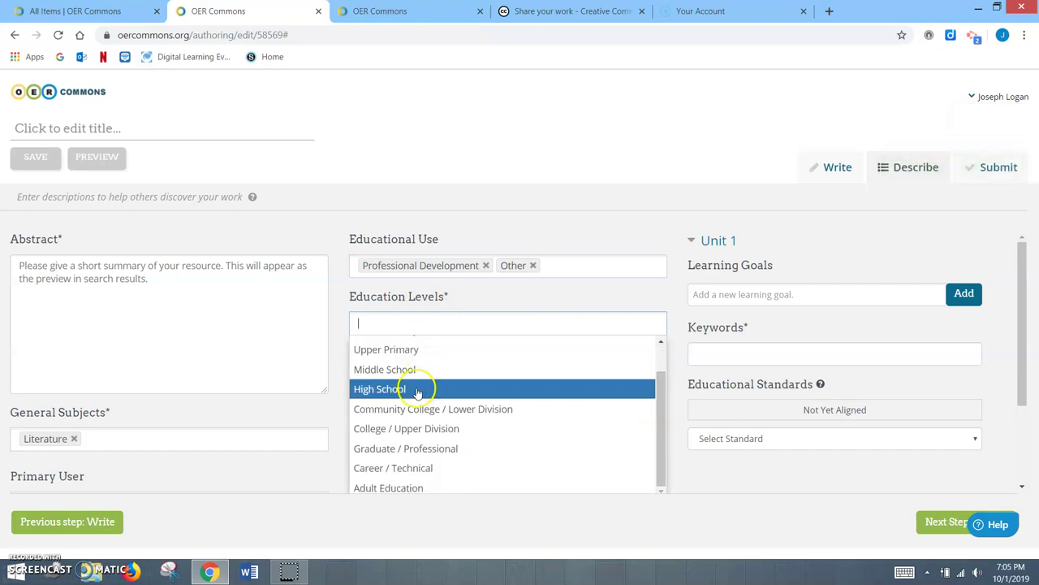
left_click(417, 457)
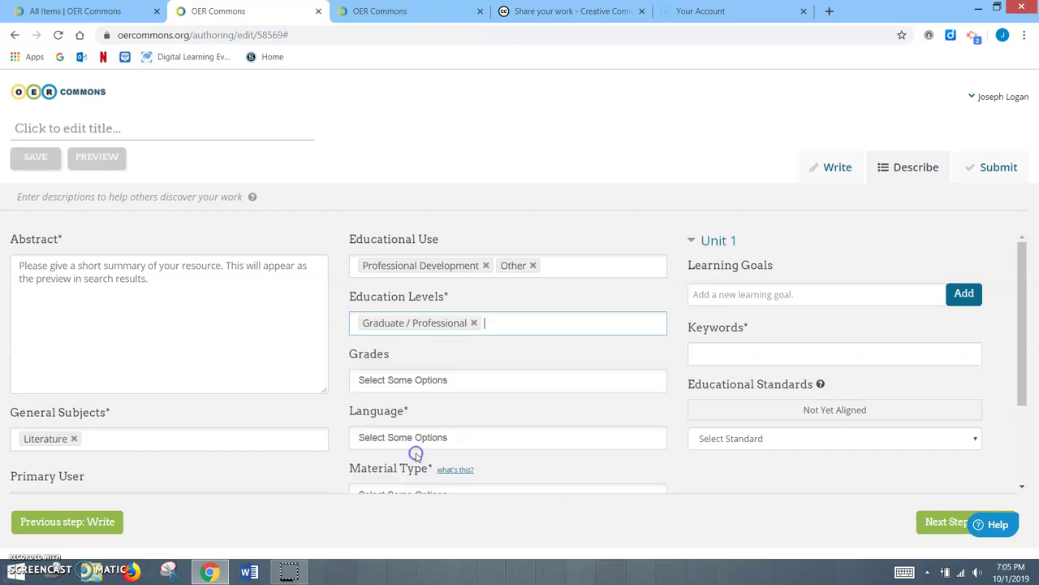
scroll(428, 382, "down", 1)
left_click(413, 357)
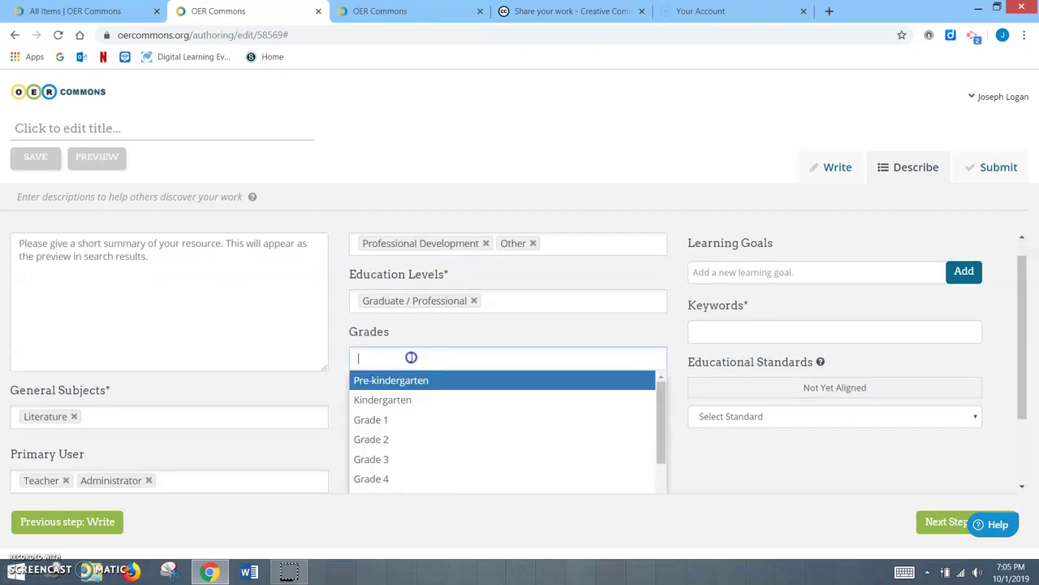
scroll(404, 423, "down", 3)
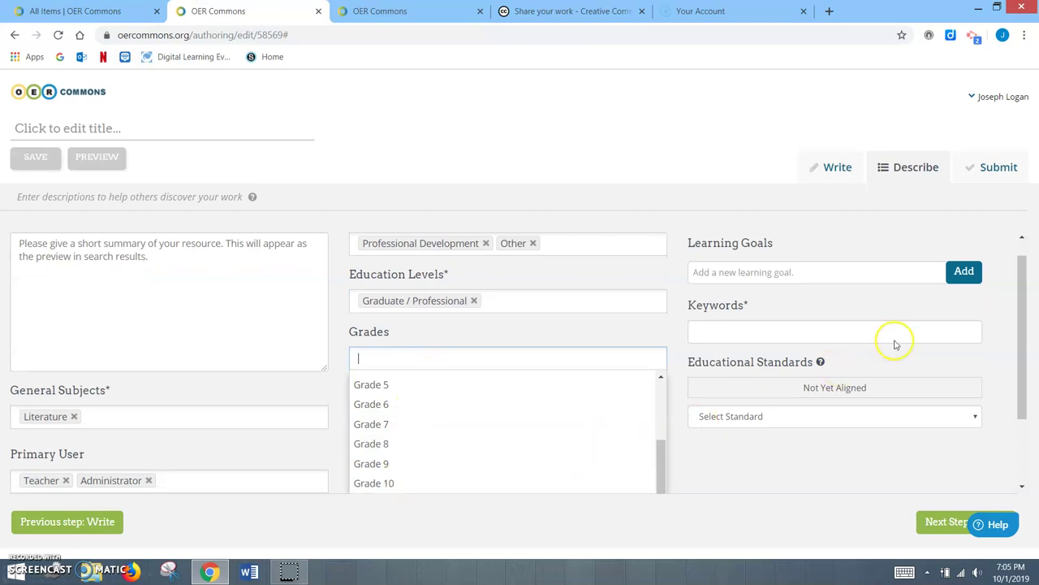
left_click_drag(1024, 327, 1020, 359)
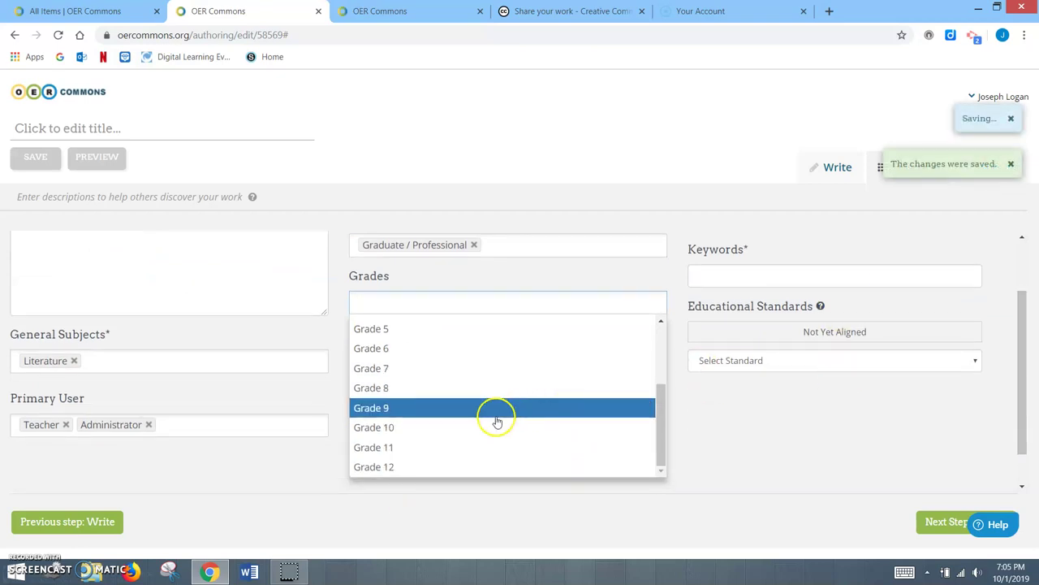
scroll(479, 417, "up", 3)
scroll(414, 365, "down", 3)
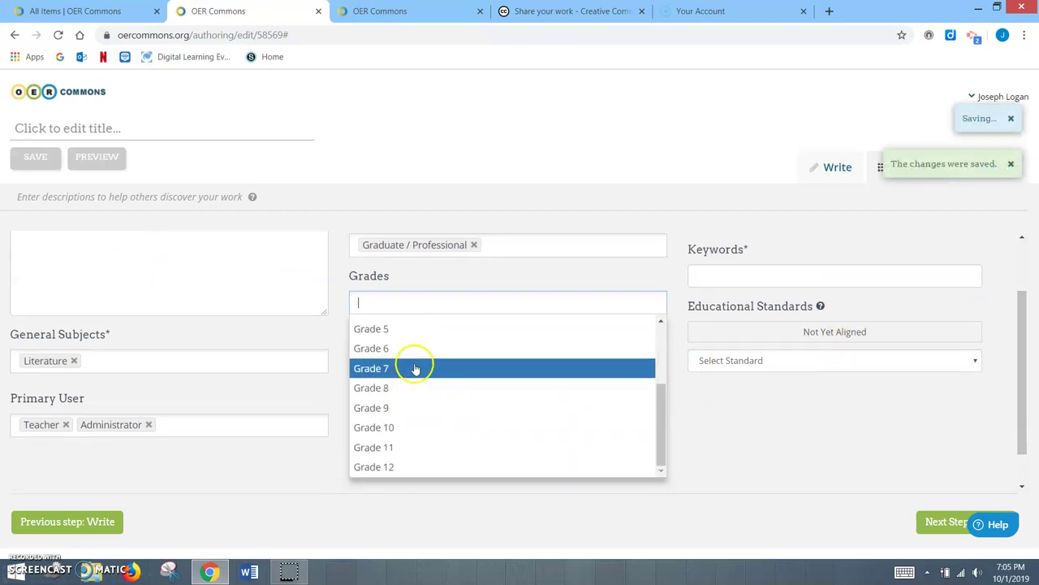
left_click(405, 468)
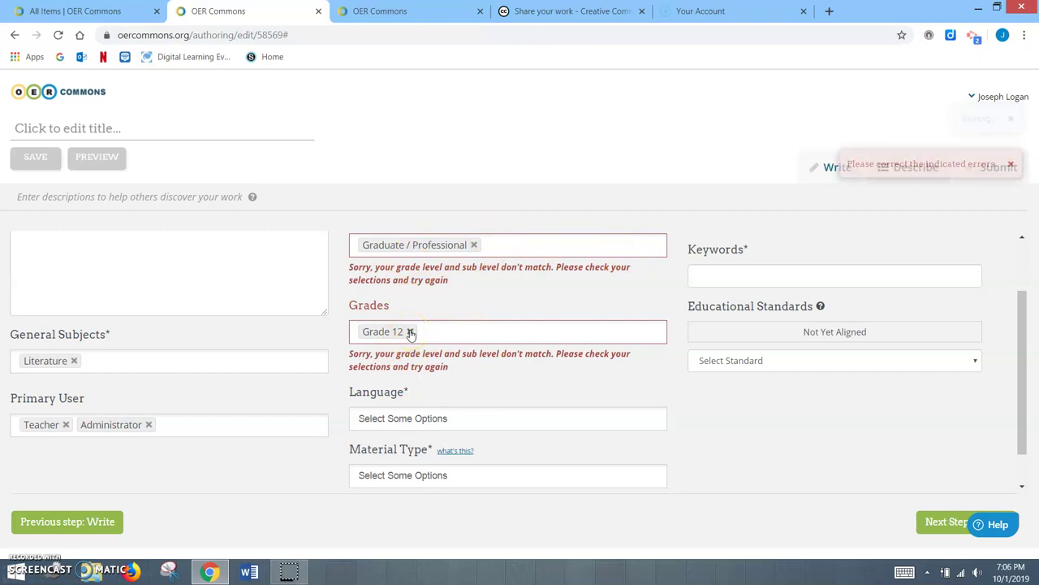
left_click(410, 333)
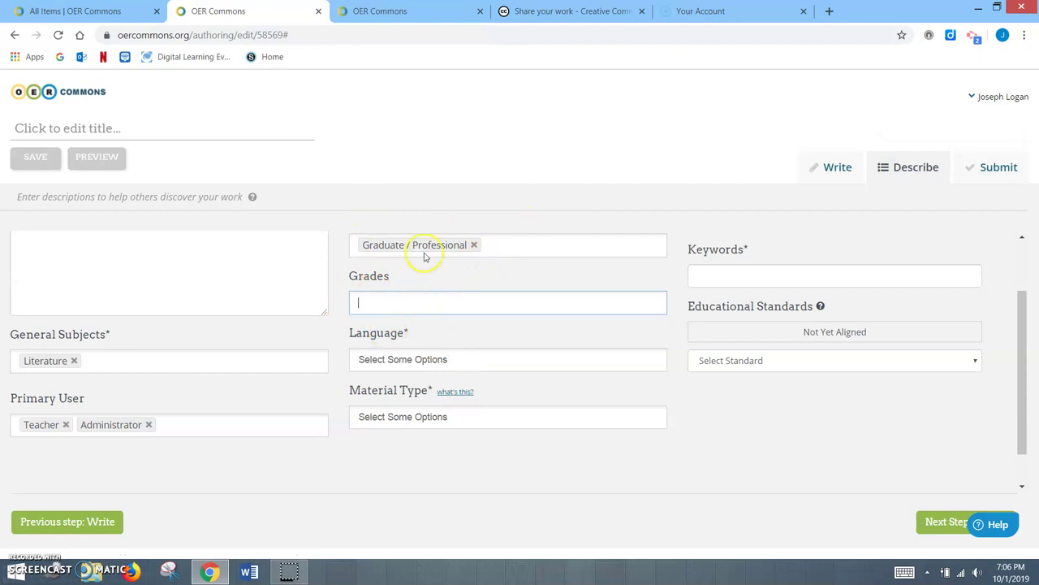
Step: Set the resource's Language to English
left_click(404, 361)
scroll(406, 430, "down", 10)
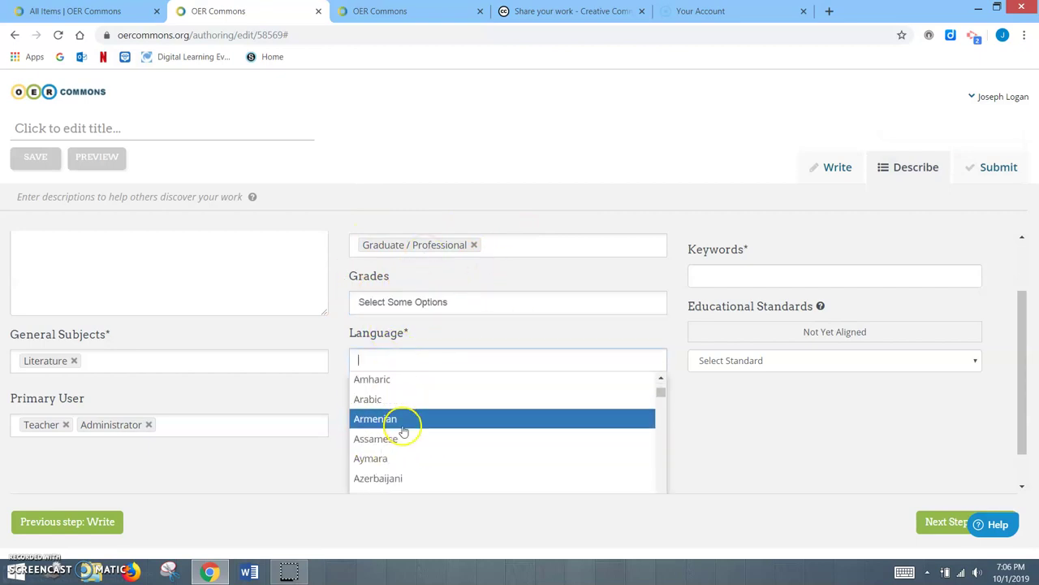
scroll(418, 455, "up", 10)
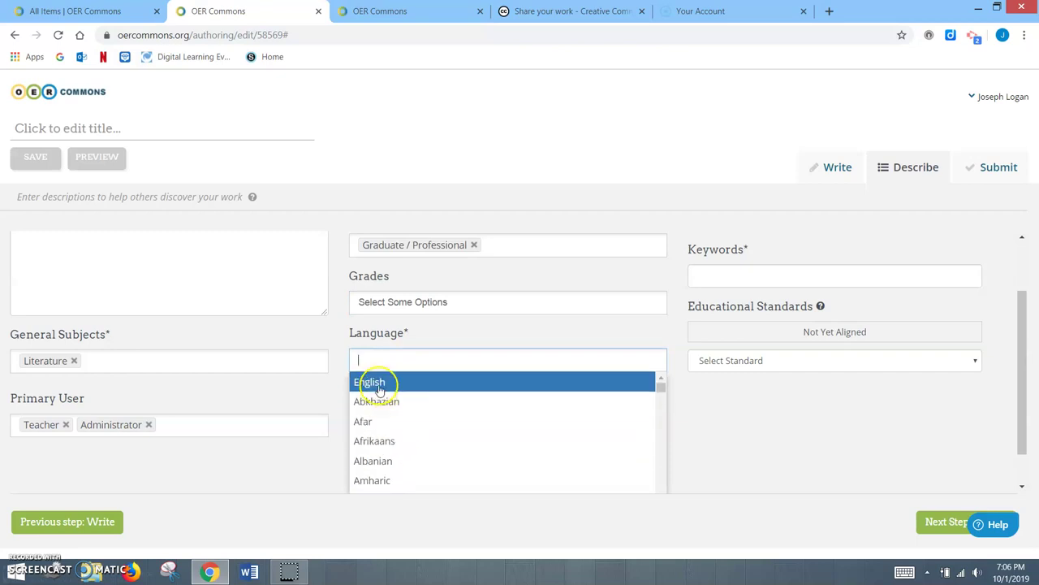
left_click(377, 383)
Step: Add Game, Lesson and Homework/Assignment as Material Types
left_click(432, 419)
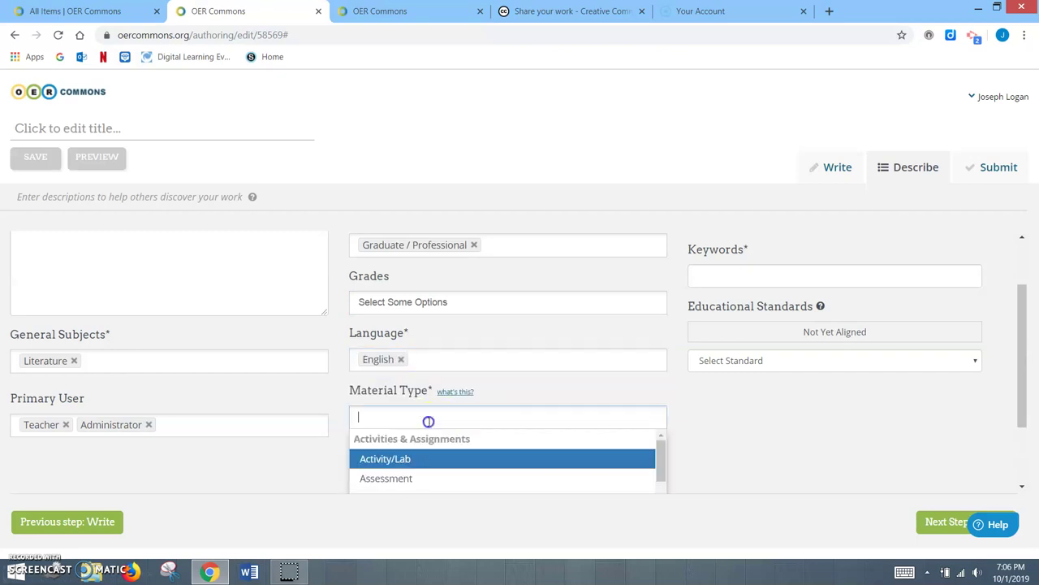
scroll(424, 446, "down", 6)
scroll(422, 430, "up", 6)
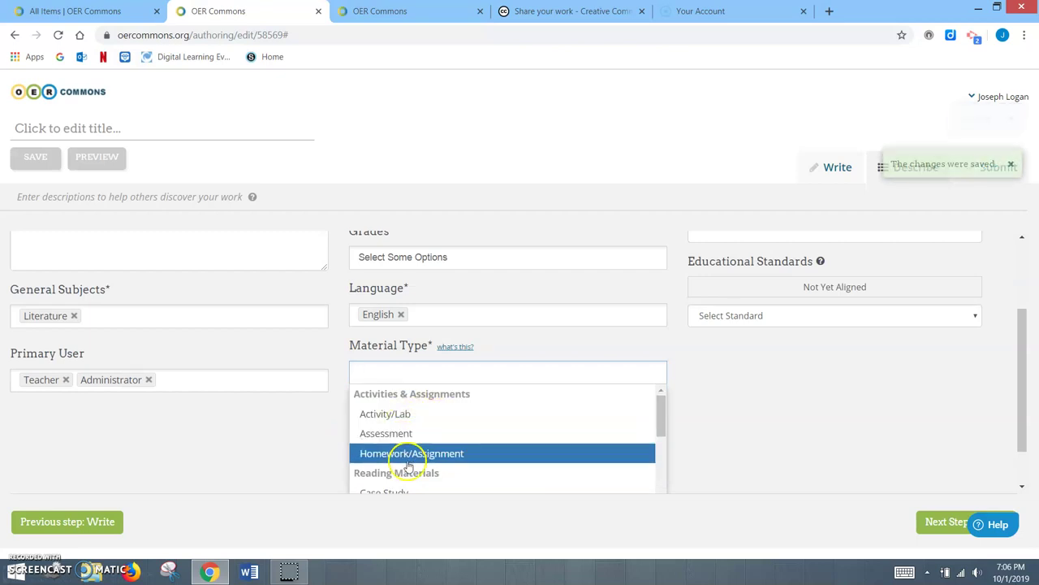
scroll(418, 441, "down", 6)
scroll(410, 443, "up", 6)
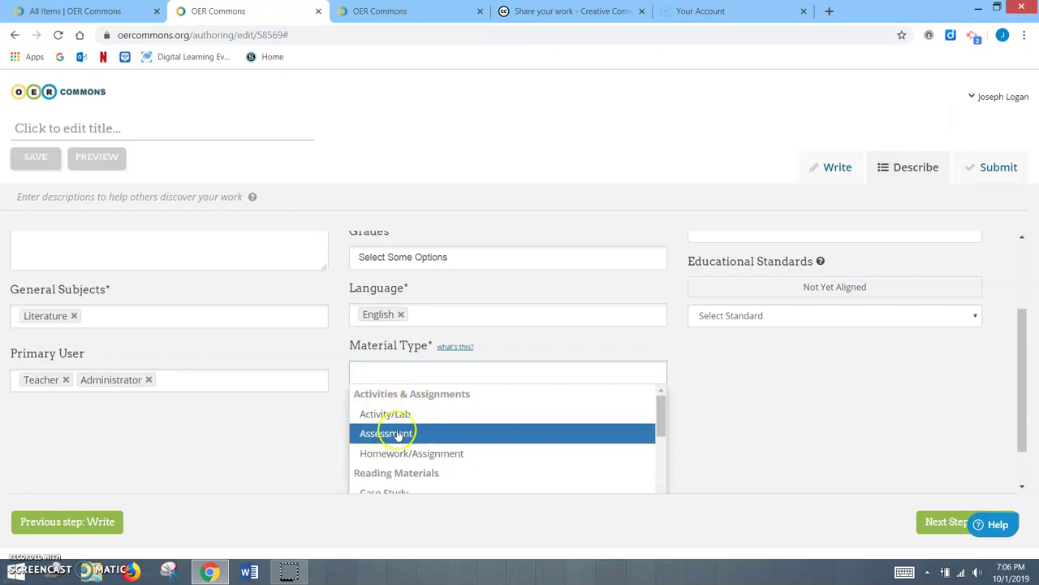
scroll(400, 443, "down", 2)
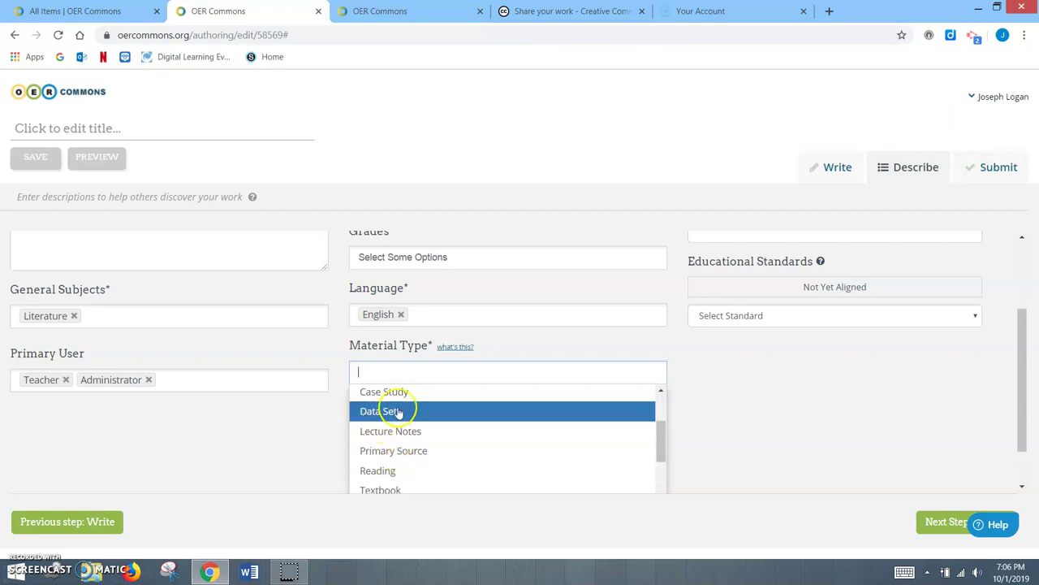
scroll(398, 413, "down", 3)
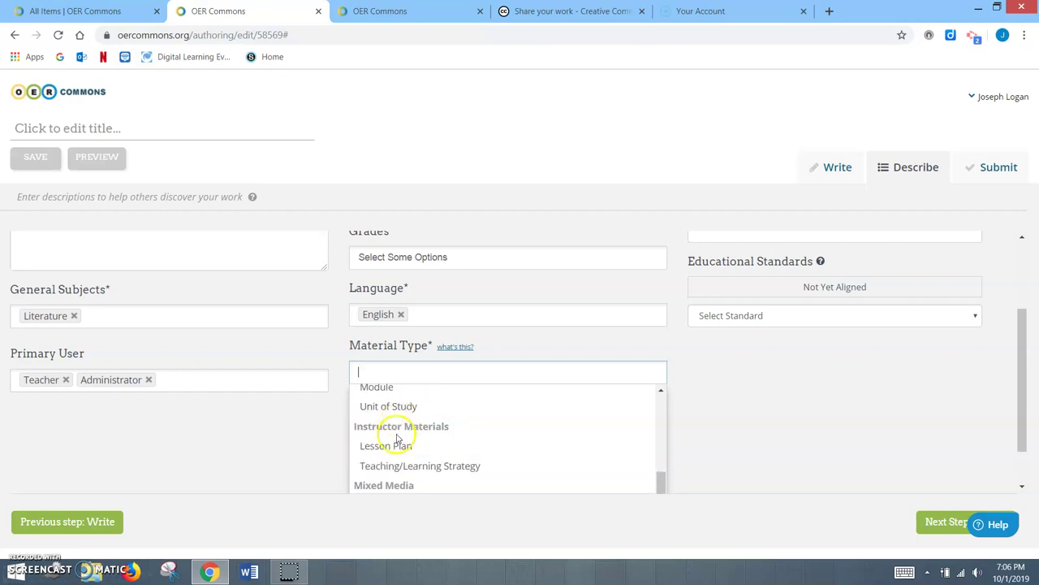
scroll(396, 441, "up", 2)
scroll(396, 447, "down", 2)
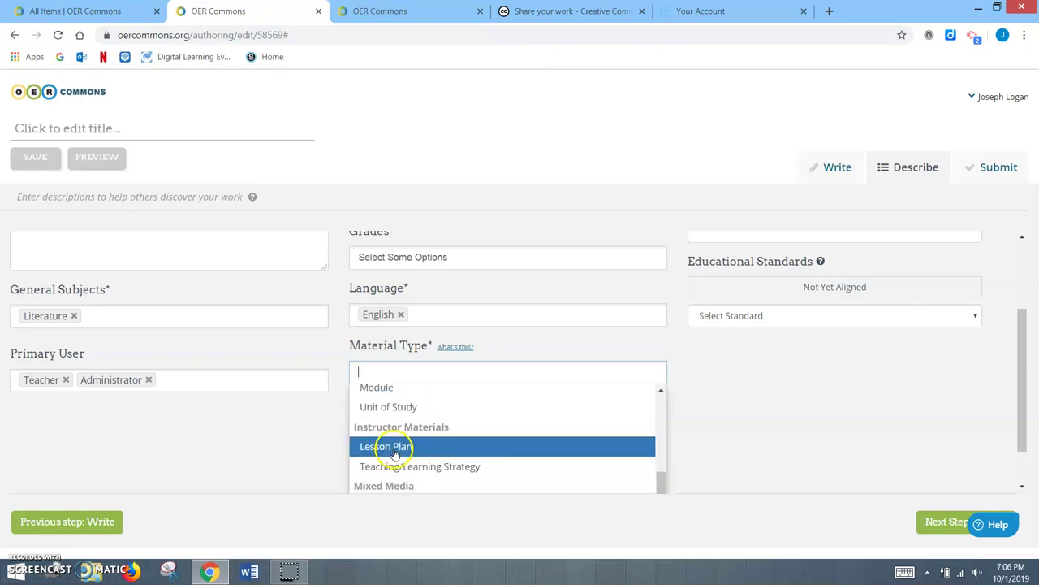
scroll(398, 461, "down", 2)
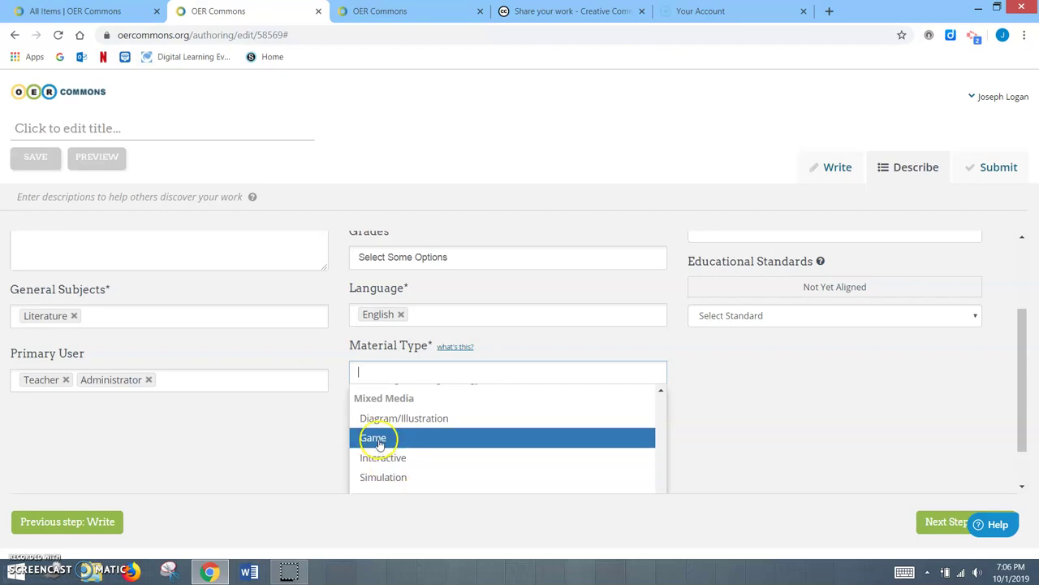
left_click(390, 439)
left_click(395, 377)
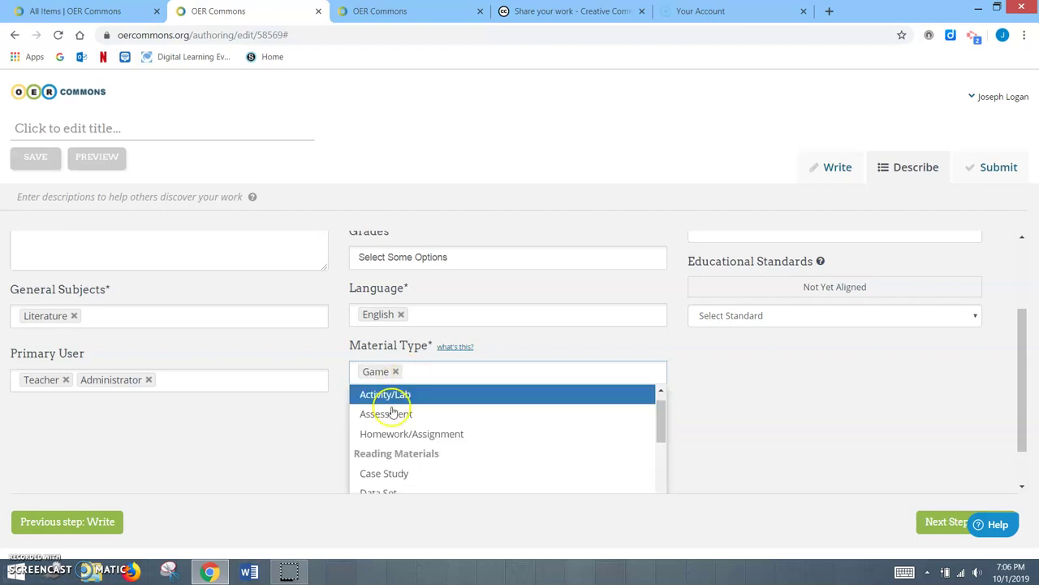
scroll(395, 439, "down", 3)
left_click(388, 446)
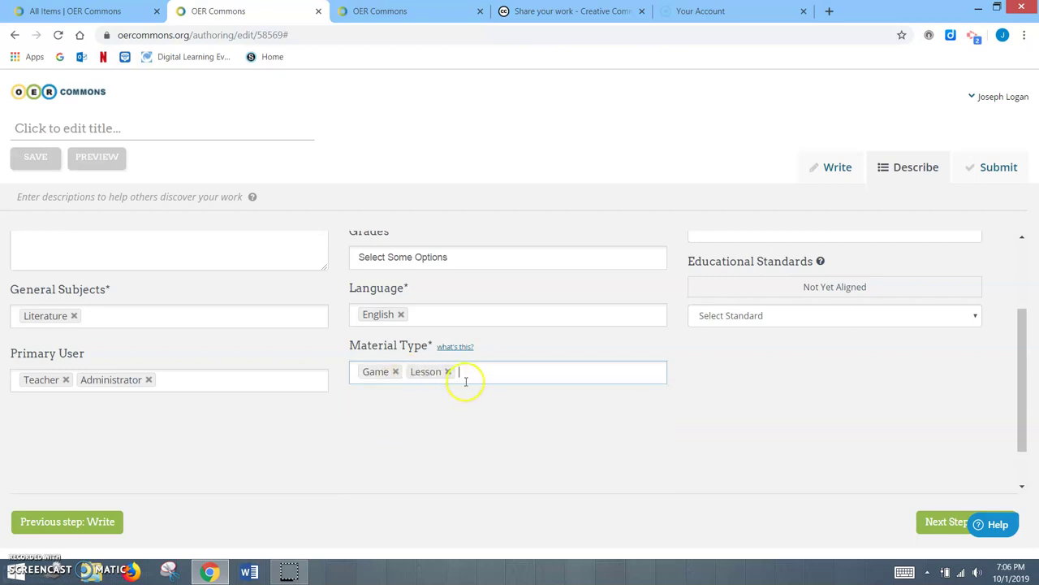
left_click(464, 379)
left_click(413, 442)
scroll(737, 311, "up", 2)
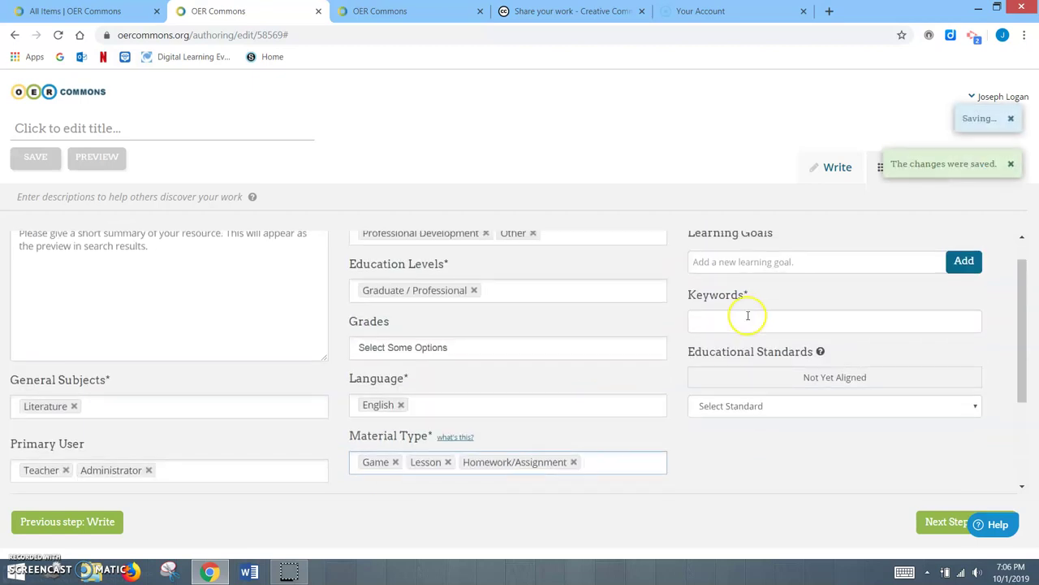
scroll(748, 315, "up", 1)
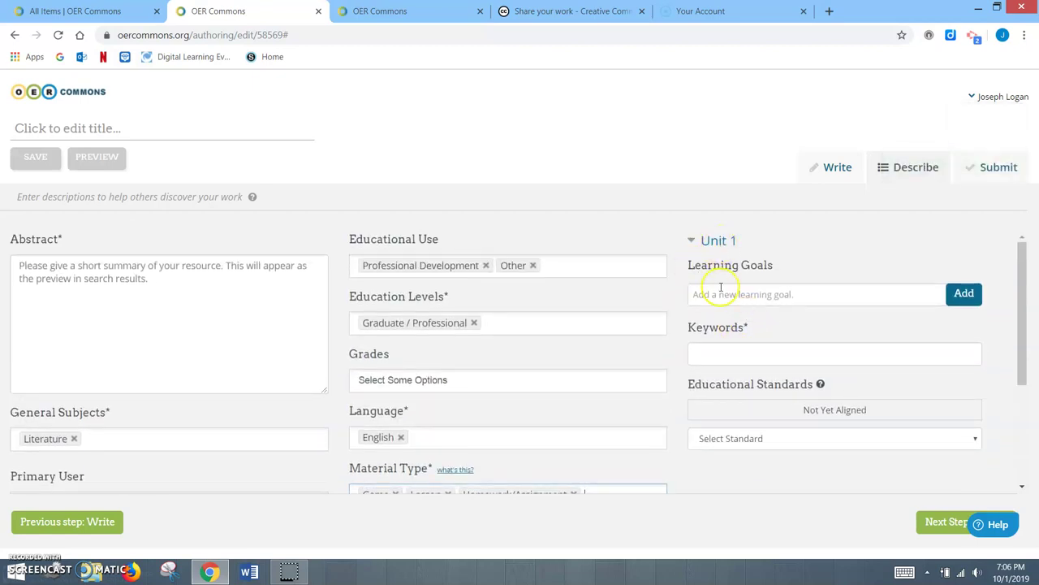
Step: Add the learning goal 'For teachers/admin to learn how to use open author'
left_click(964, 293)
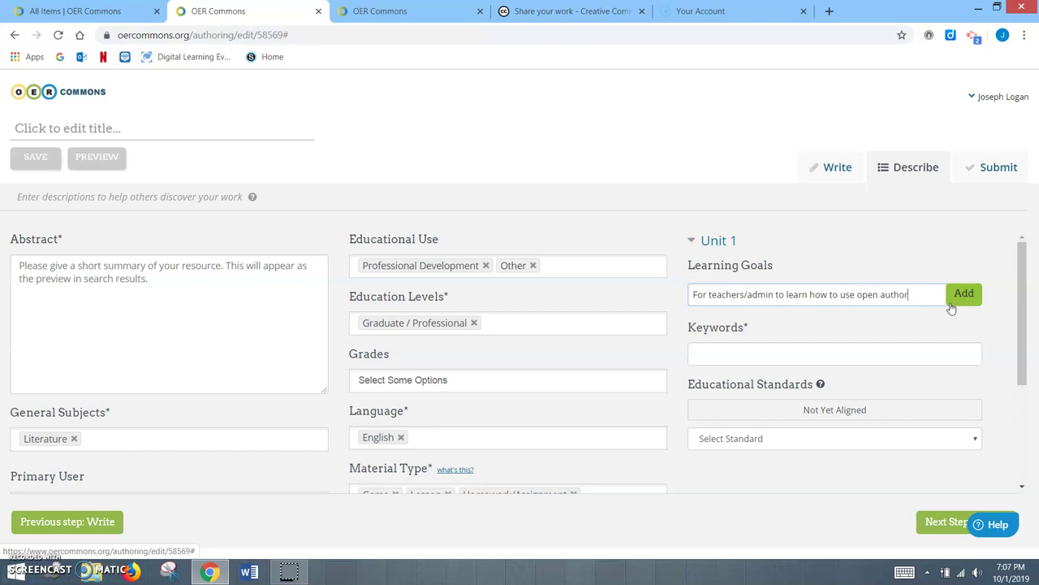
left_click(949, 301)
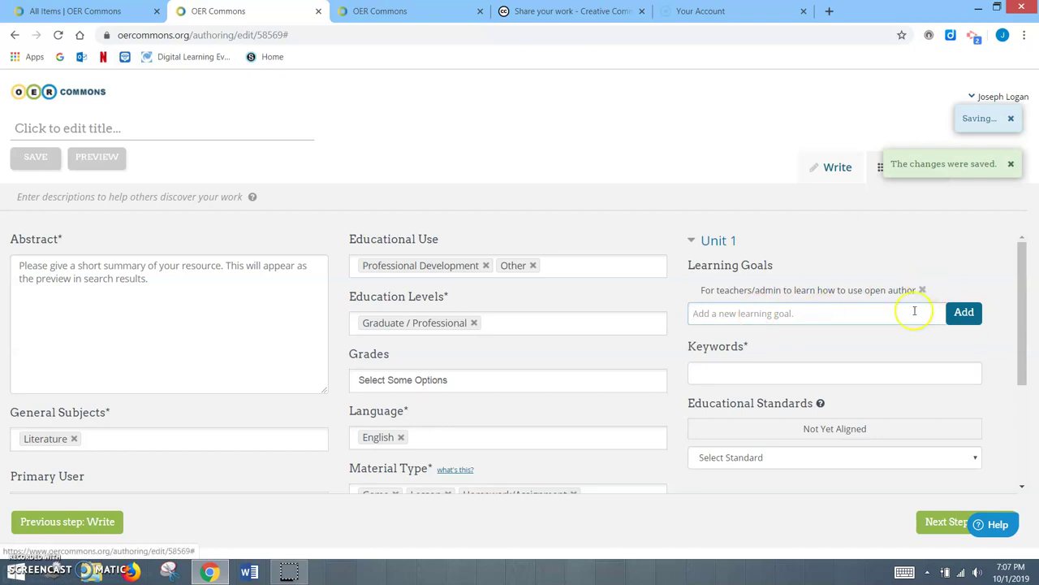
Step: Add the keyword tags open author, resources and Creative Commons
left_click(761, 352)
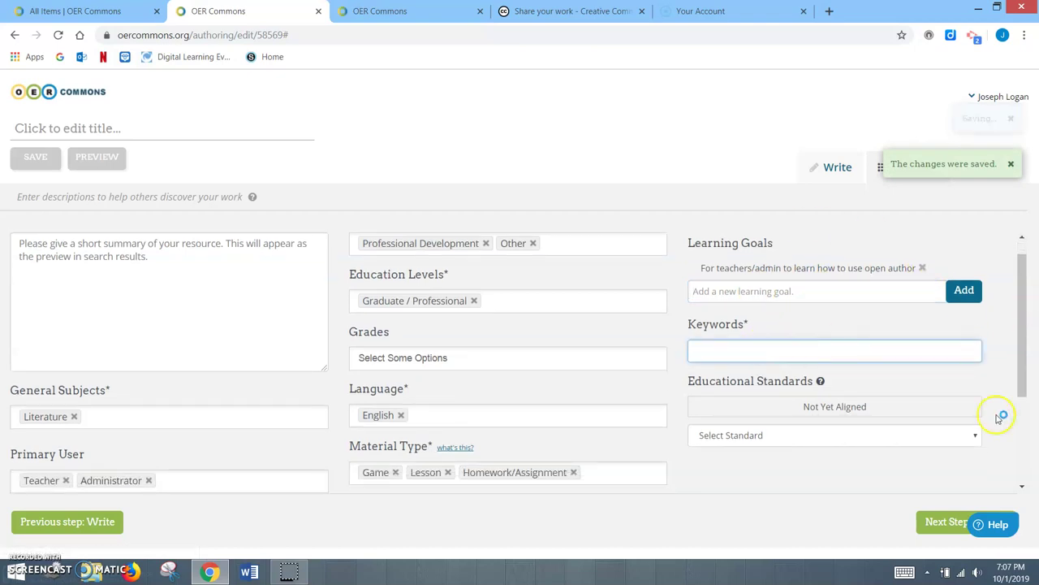
left_click(968, 527)
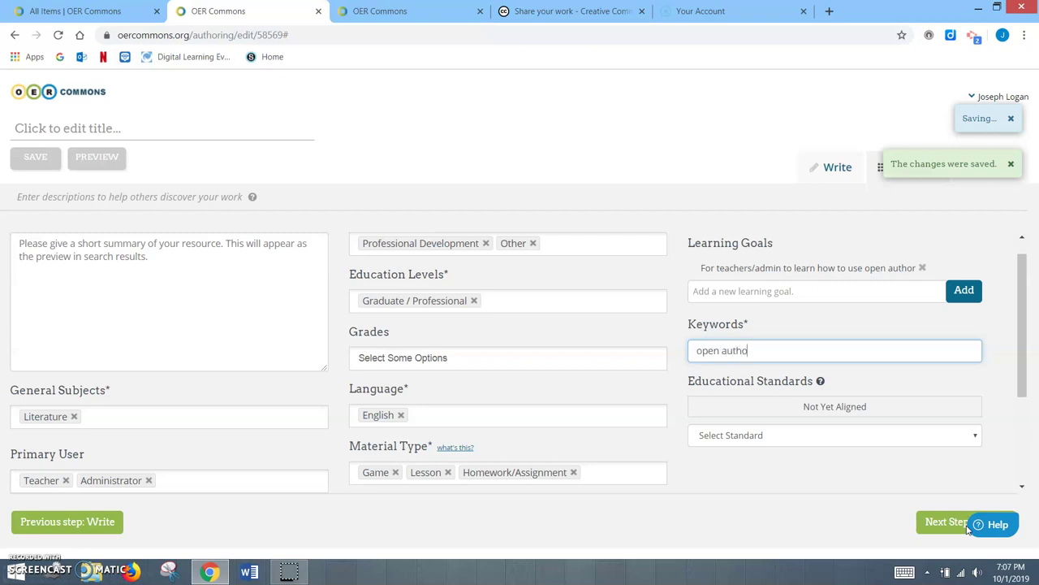
key("Return")
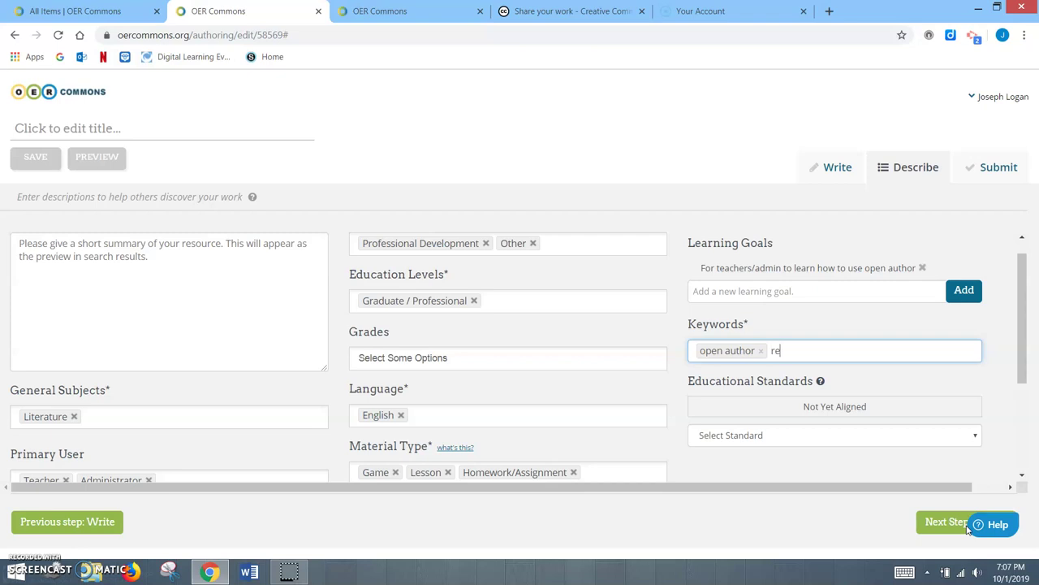
type("ces")
key("Return")
type("creative com")
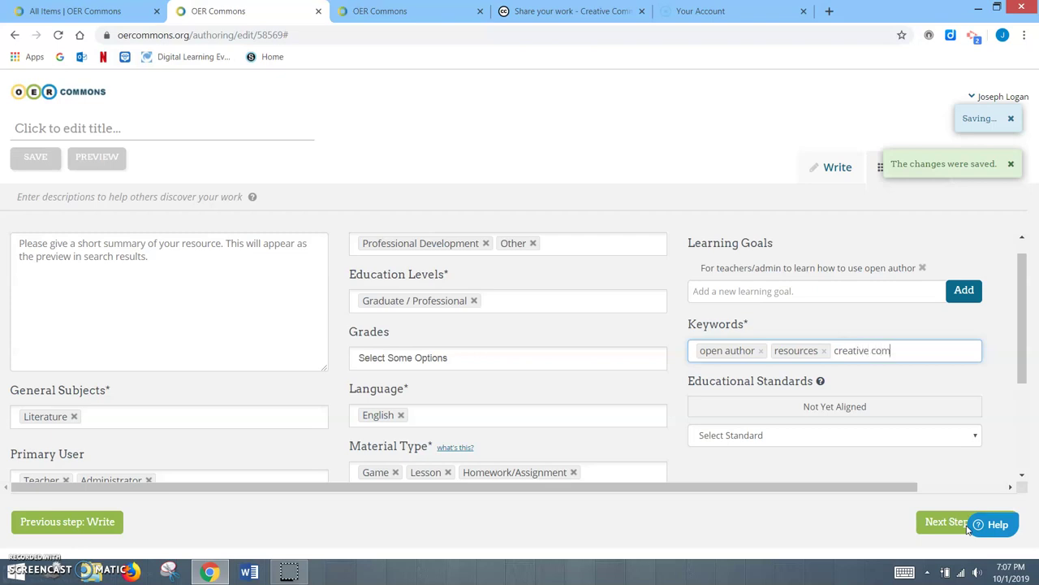
type("mons")
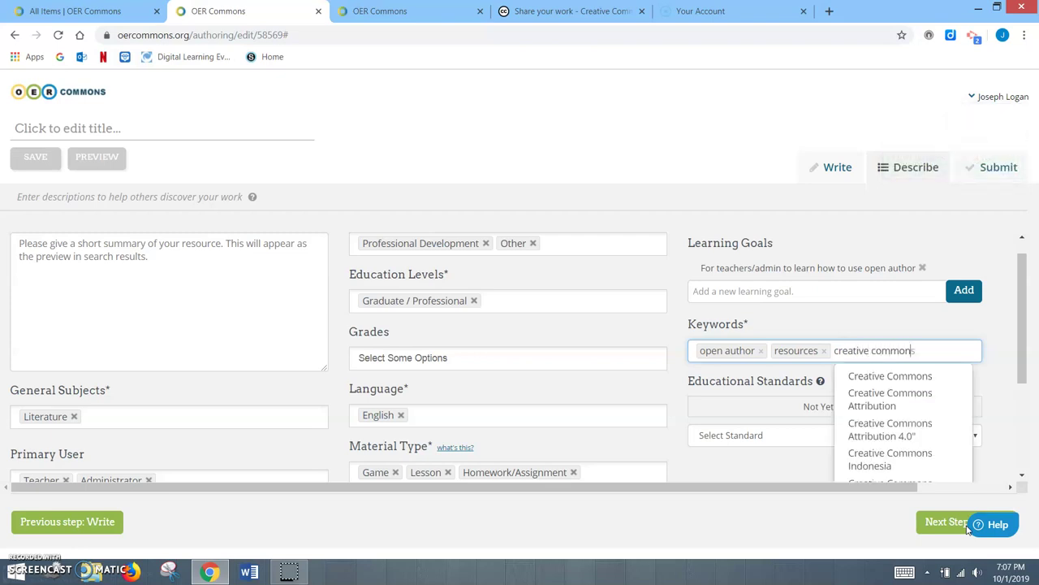
left_click(898, 376)
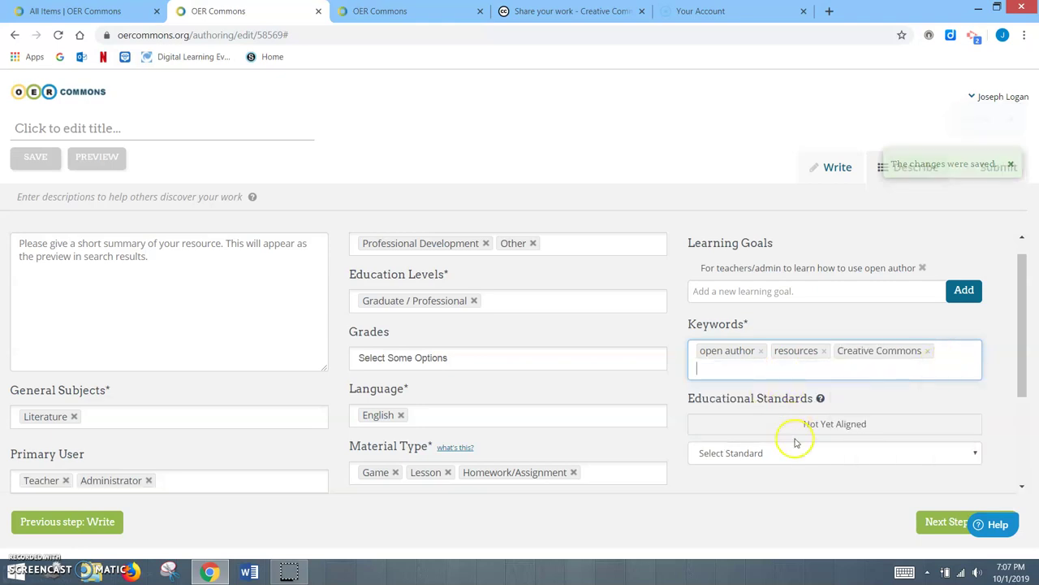
scroll(842, 399, "down", 2)
Step: Select Pennsylvania Core Standards for English Language Arts as the educational standard
scroll(827, 339, "up", 1)
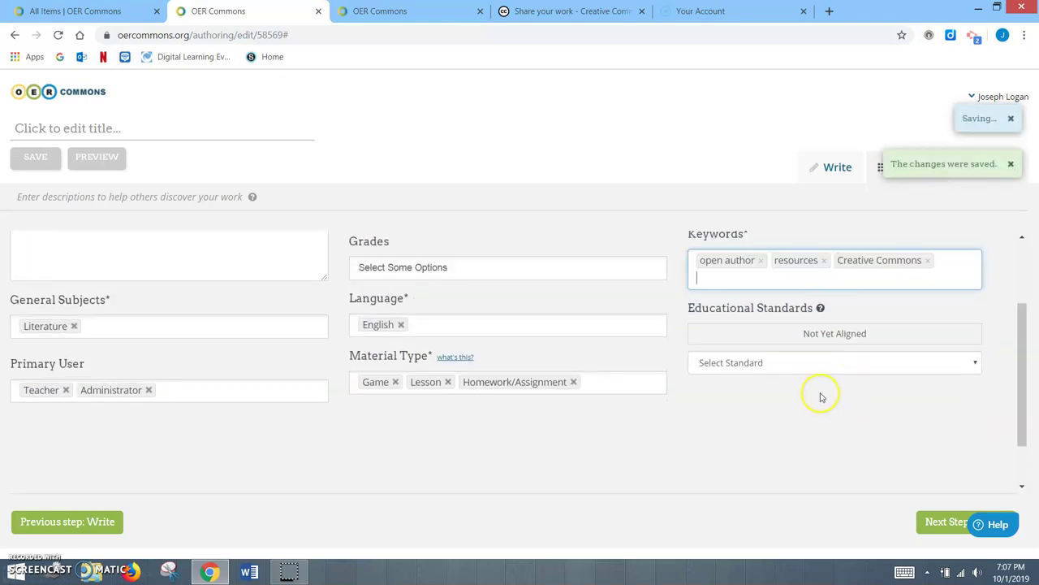
left_click(839, 379)
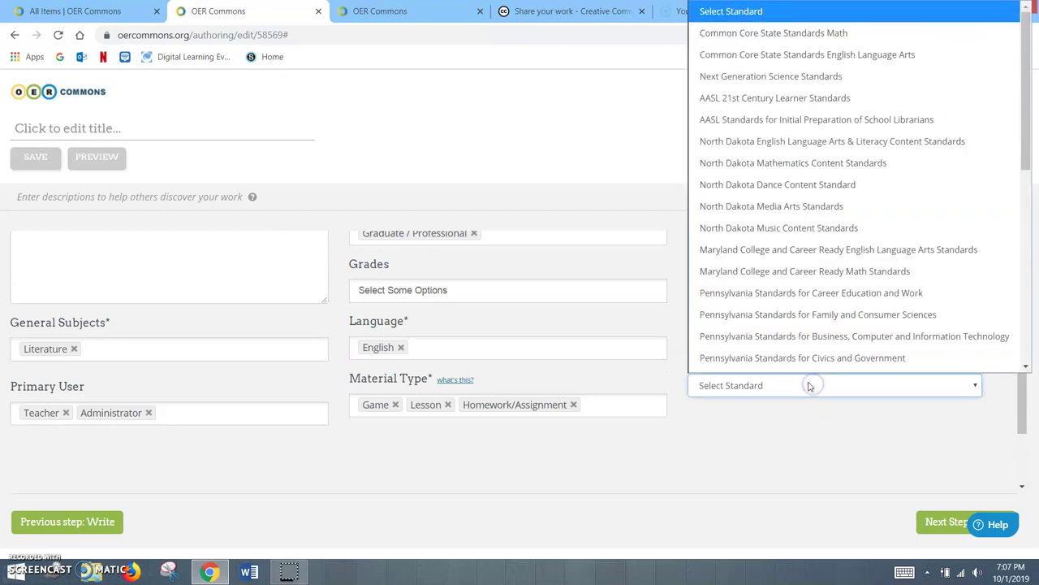
scroll(801, 271, "down", 1)
scroll(804, 276, "down", 5)
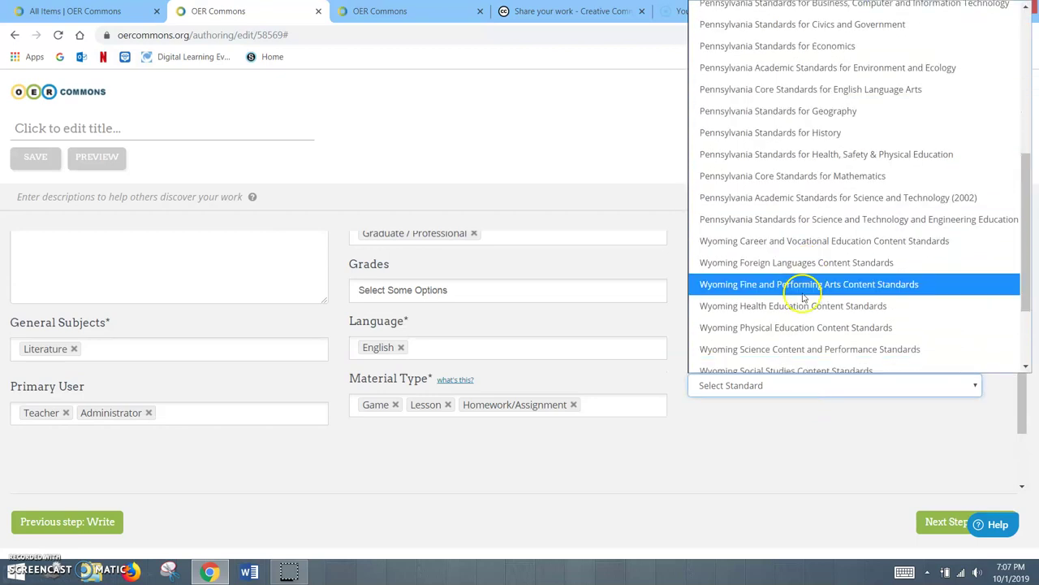
scroll(802, 248, "up", 3)
scroll(804, 253, "up", 3)
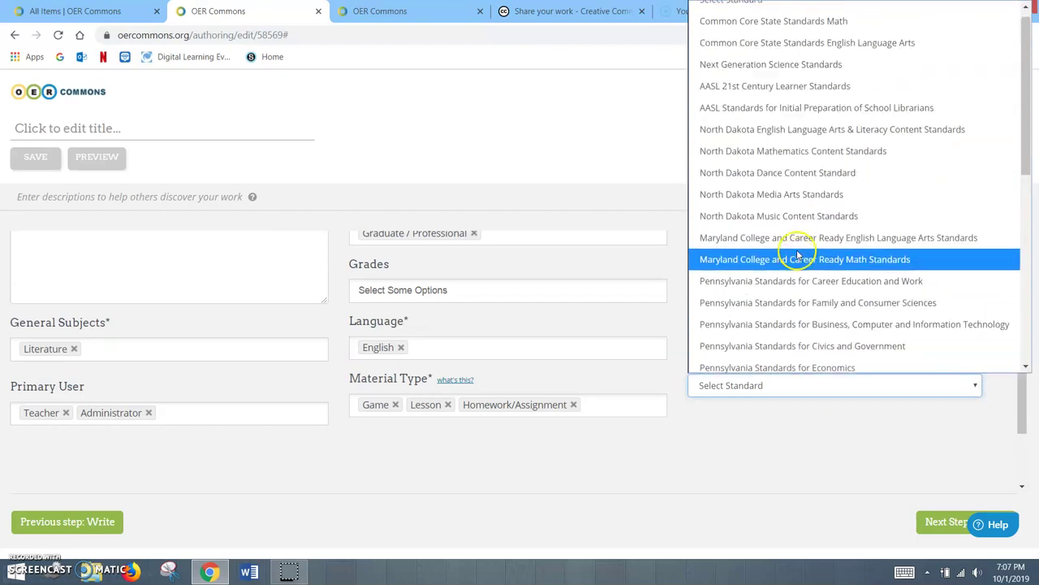
left_click(798, 414)
left_click(802, 375)
scroll(731, 325, "down", 1)
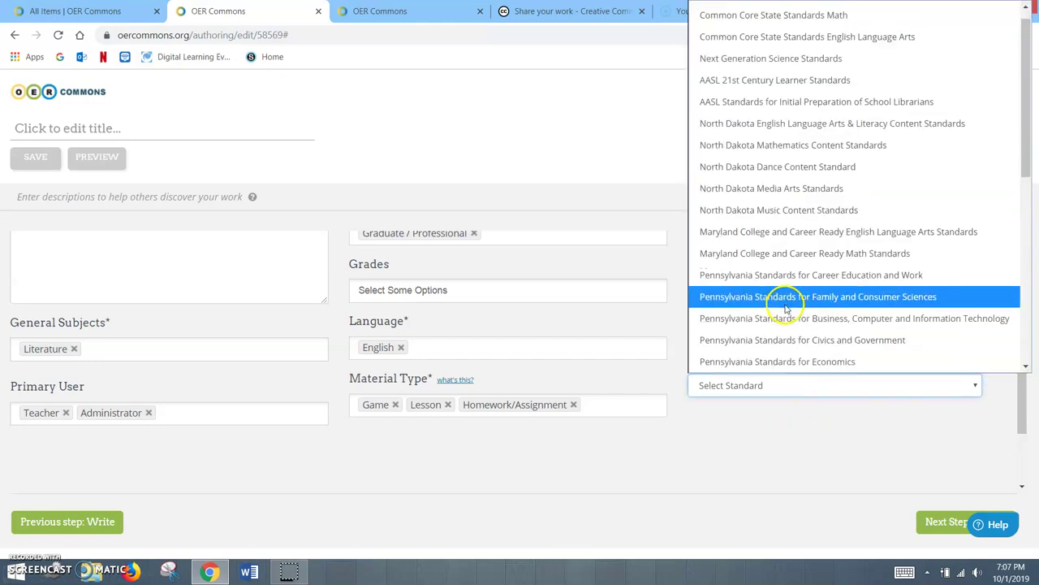
scroll(800, 346, "down", 2)
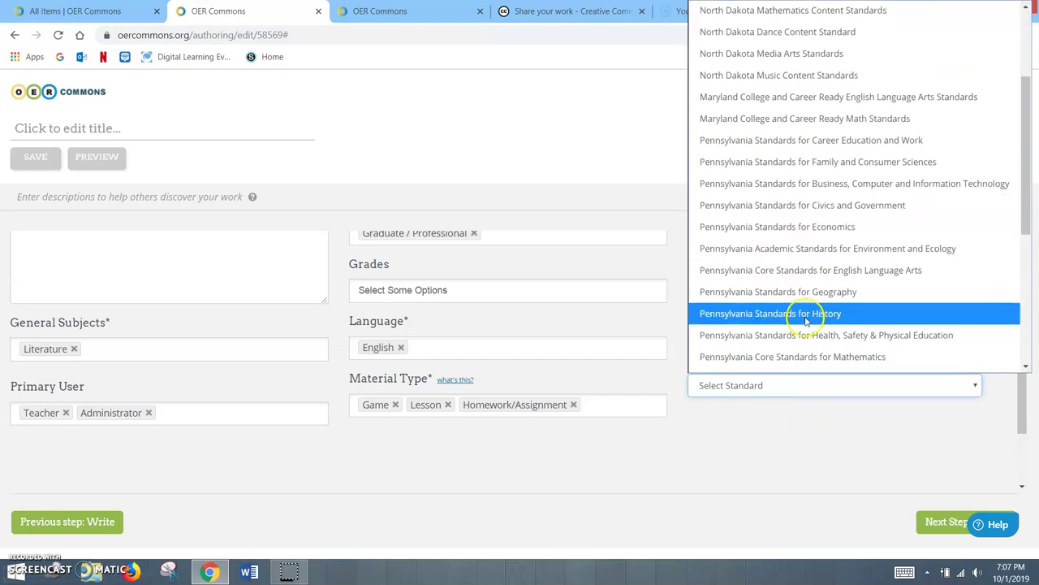
left_click(814, 276)
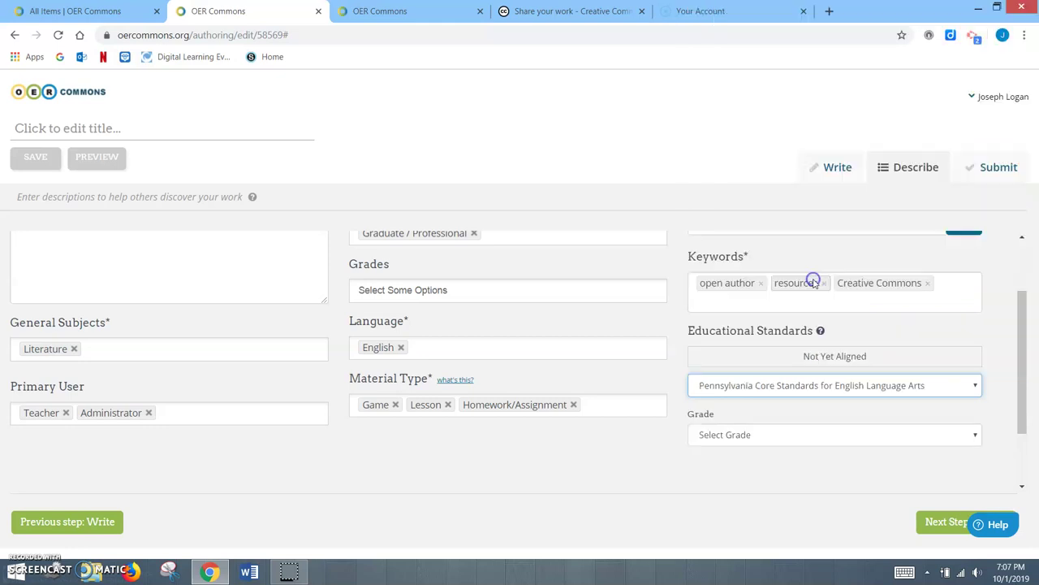
Step: Narrow the standard to Grade 6, Reading Literature, and alignment tag PA.ELA.CC.1.3.6.A
left_click(782, 434)
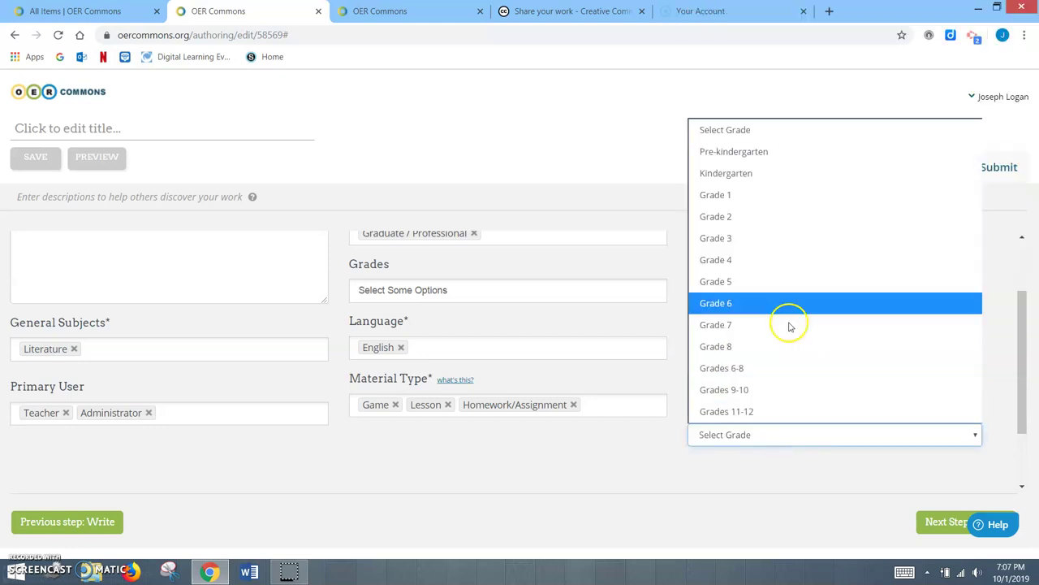
left_click(762, 302)
scroll(860, 431, "down", 1)
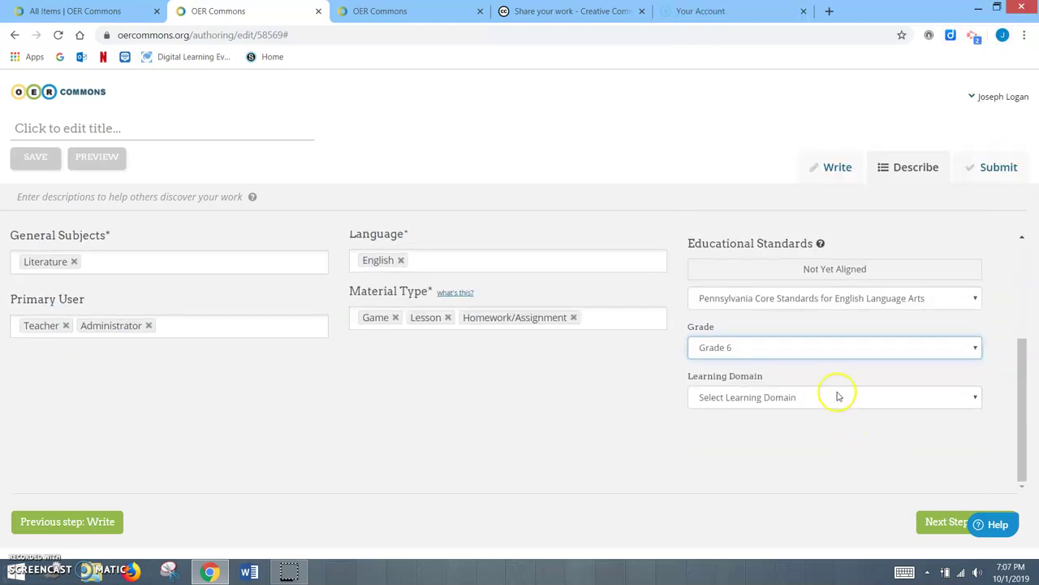
left_click(834, 398)
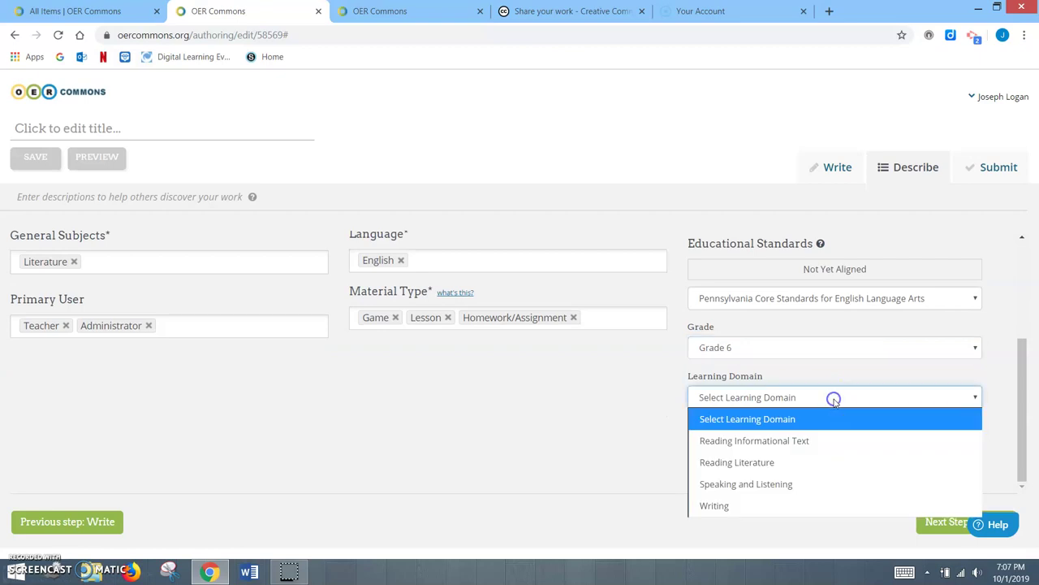
left_click(775, 463)
left_click(794, 449)
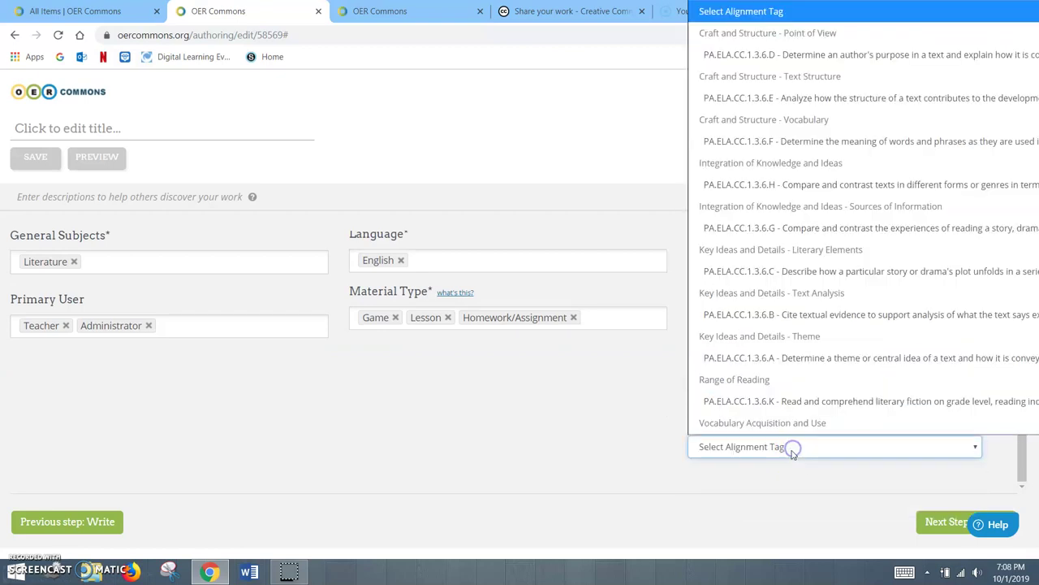
scroll(784, 338, "down", 1)
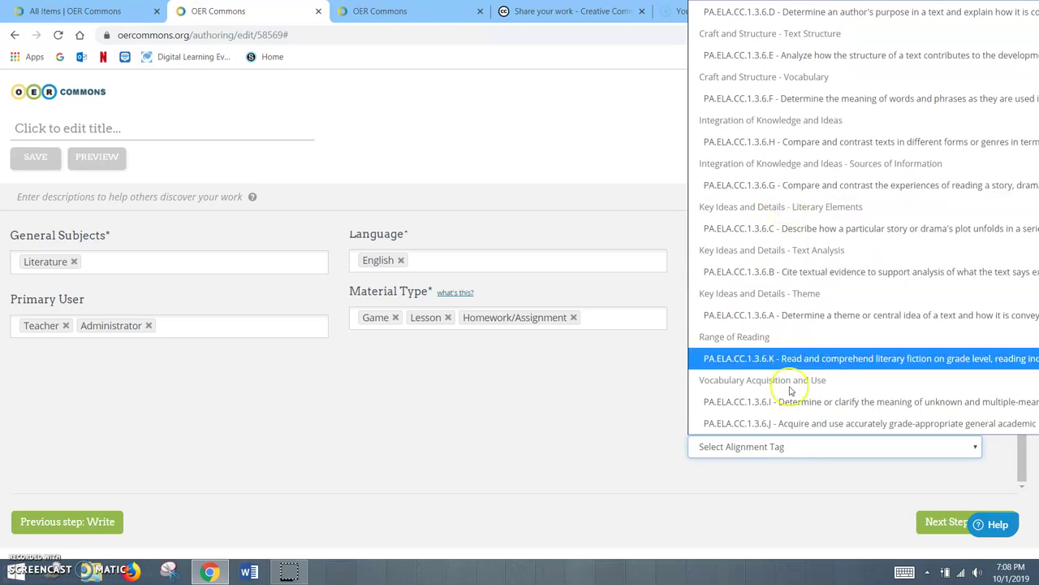
left_click(791, 316)
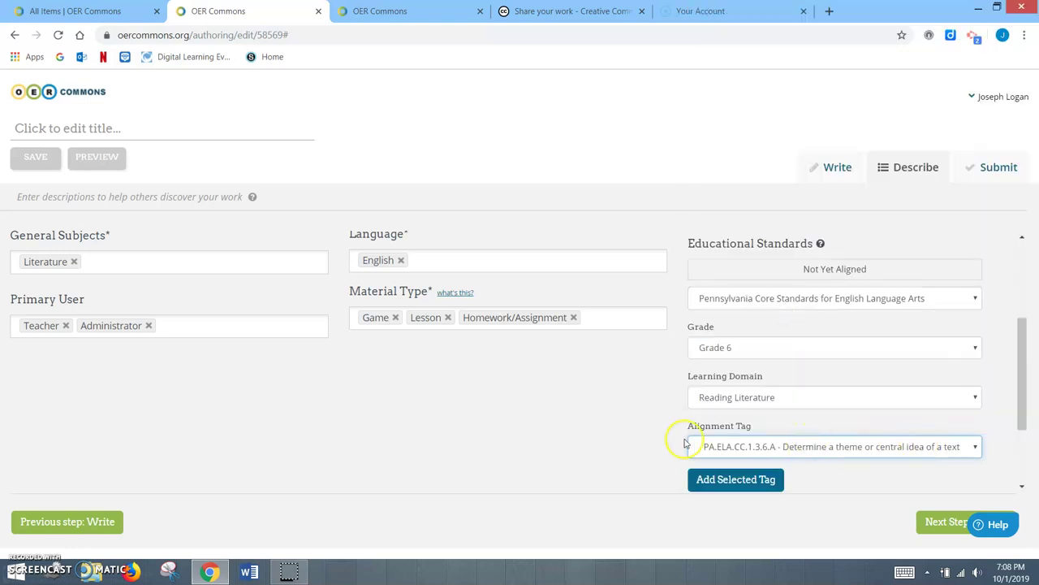
scroll(674, 443, "up", 1)
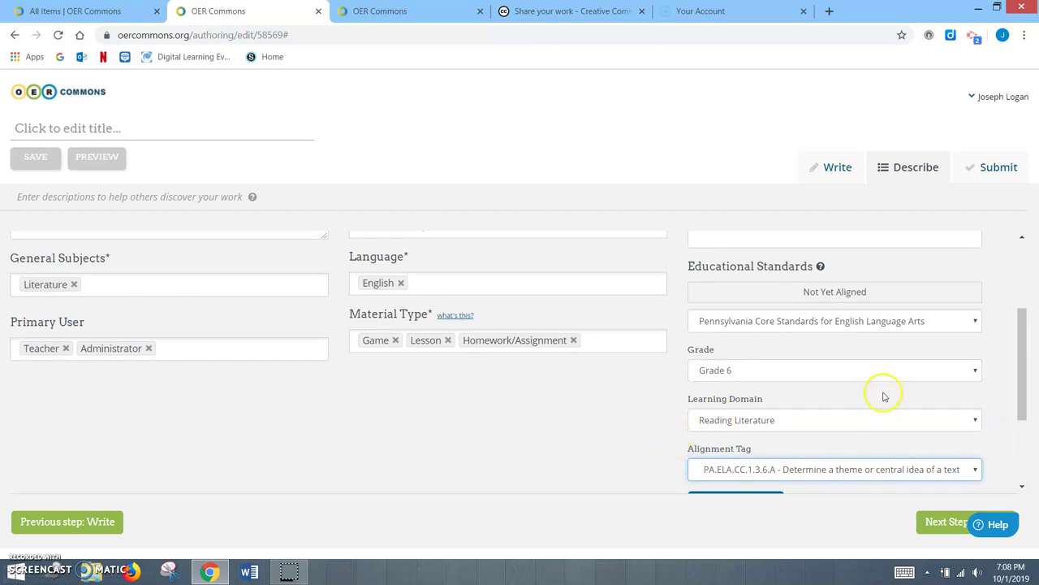
scroll(882, 395, "down", 1)
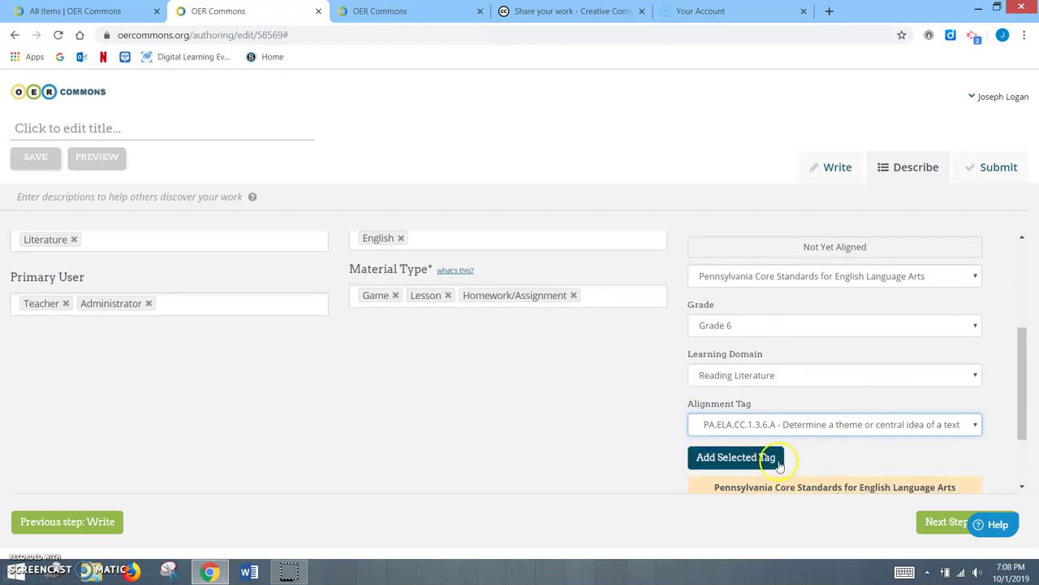
scroll(913, 353, "down", 1)
scroll(913, 353, "down", 2)
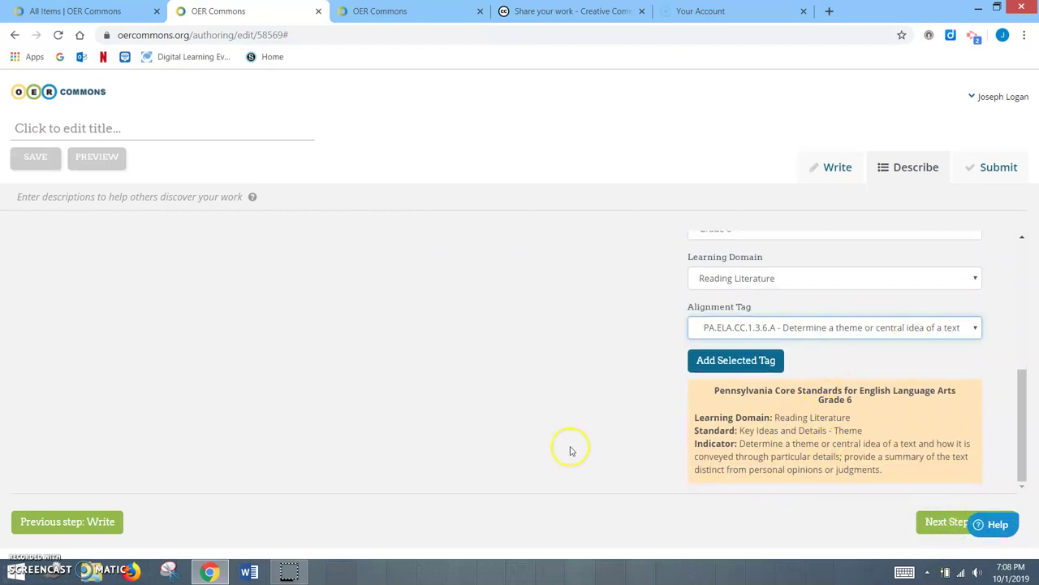
scroll(523, 441, "up", 5)
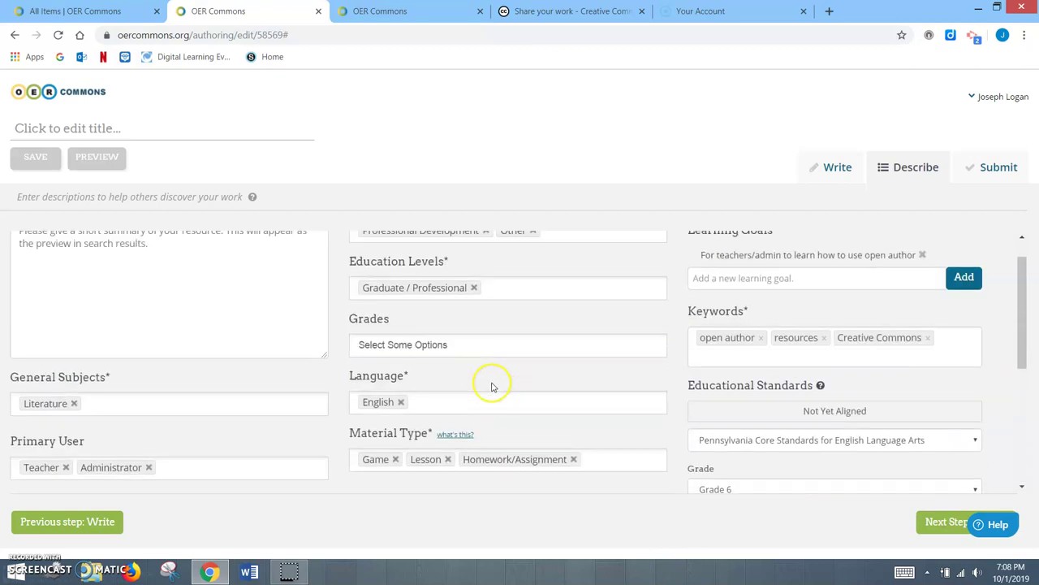
scroll(492, 387, "up", 1)
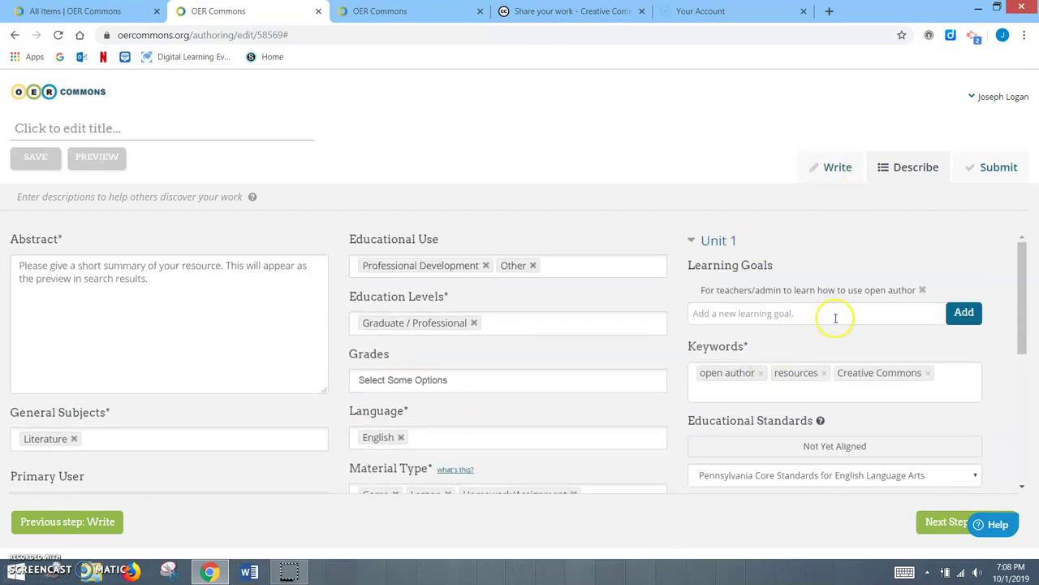
scroll(813, 357, "down", 1)
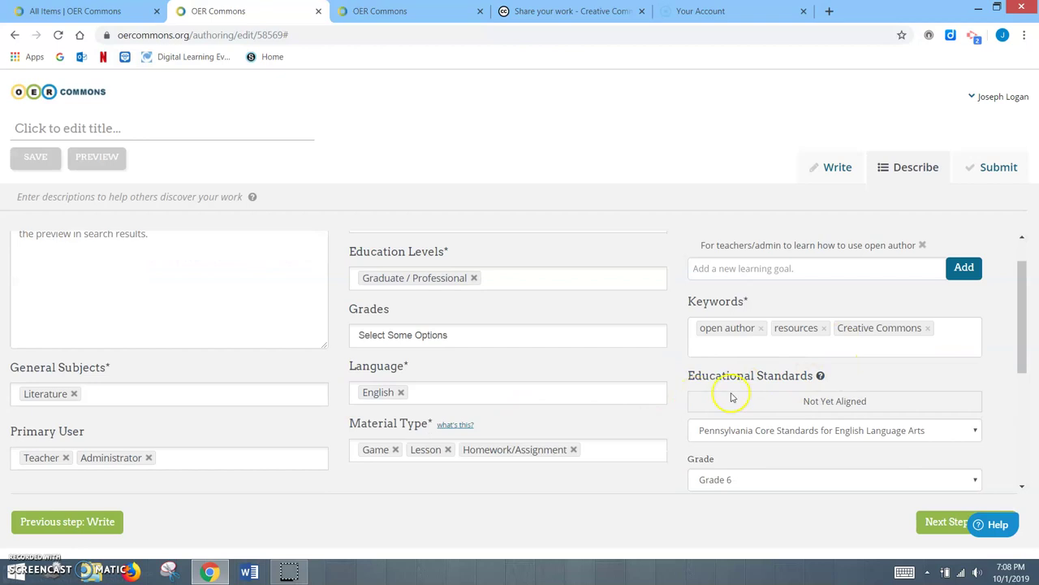
scroll(638, 410, "down", 2)
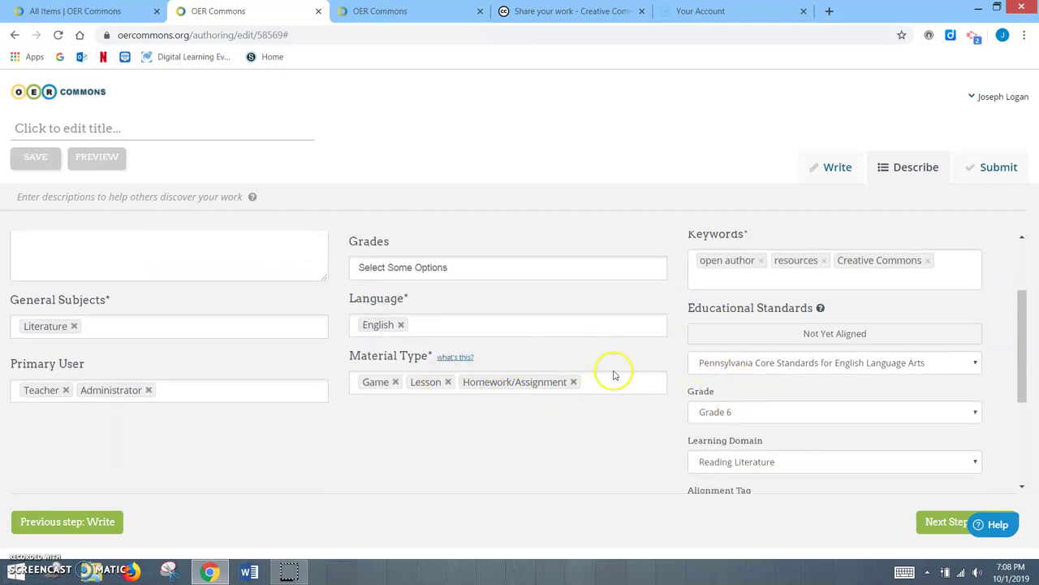
scroll(812, 373, "down", 2)
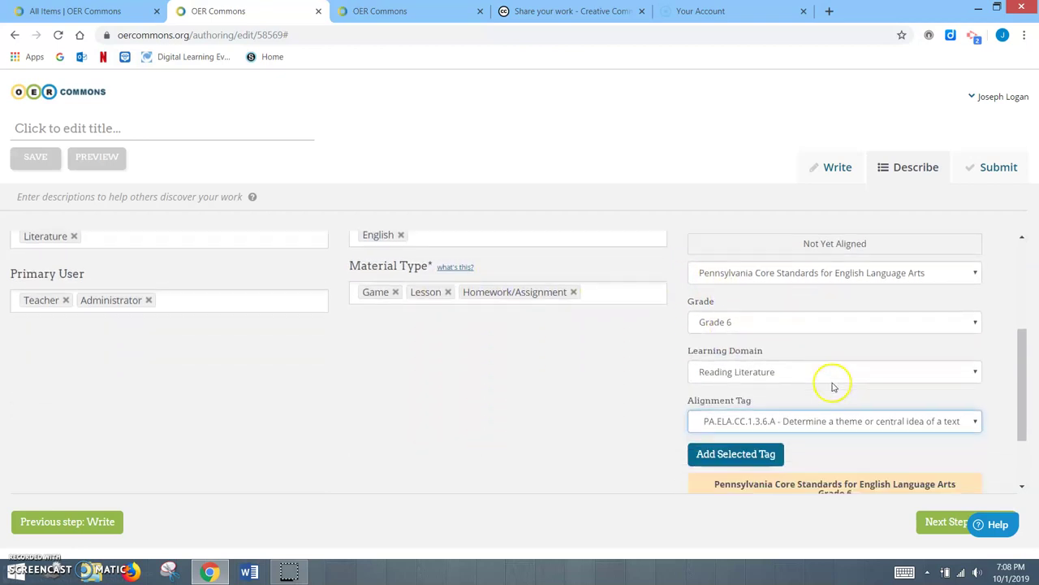
scroll(796, 406, "down", 1)
scroll(755, 414, "down", 1)
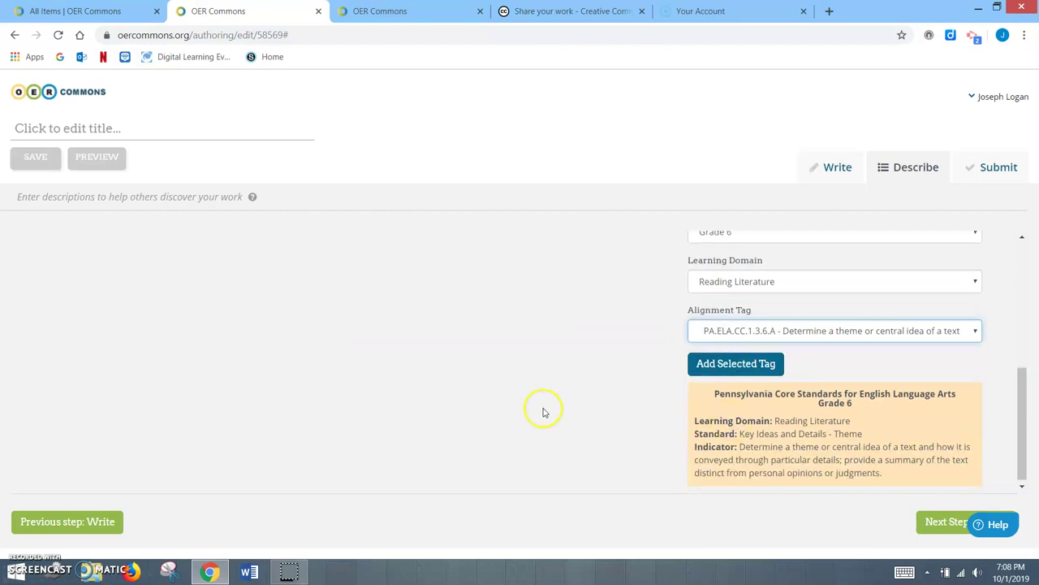
scroll(617, 380, "down", 1)
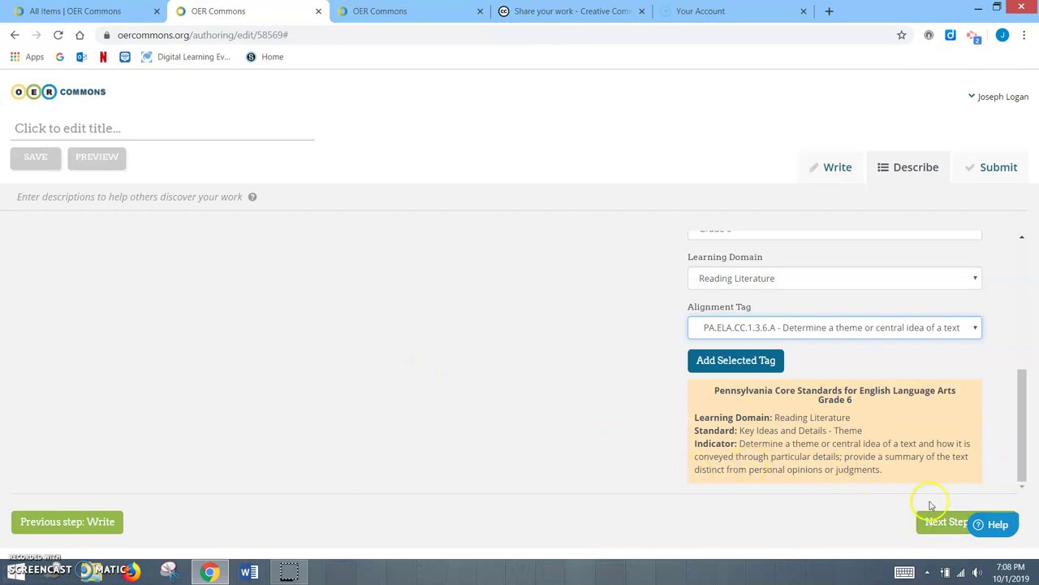
scroll(950, 488, "up", 2)
scroll(952, 406, "down", 2)
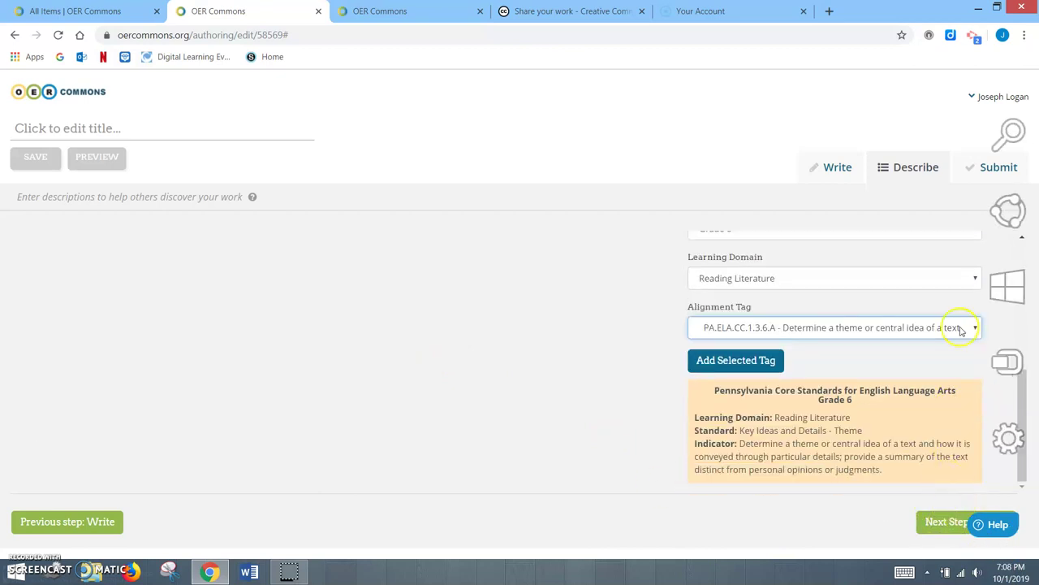
mouse_move(980, 180)
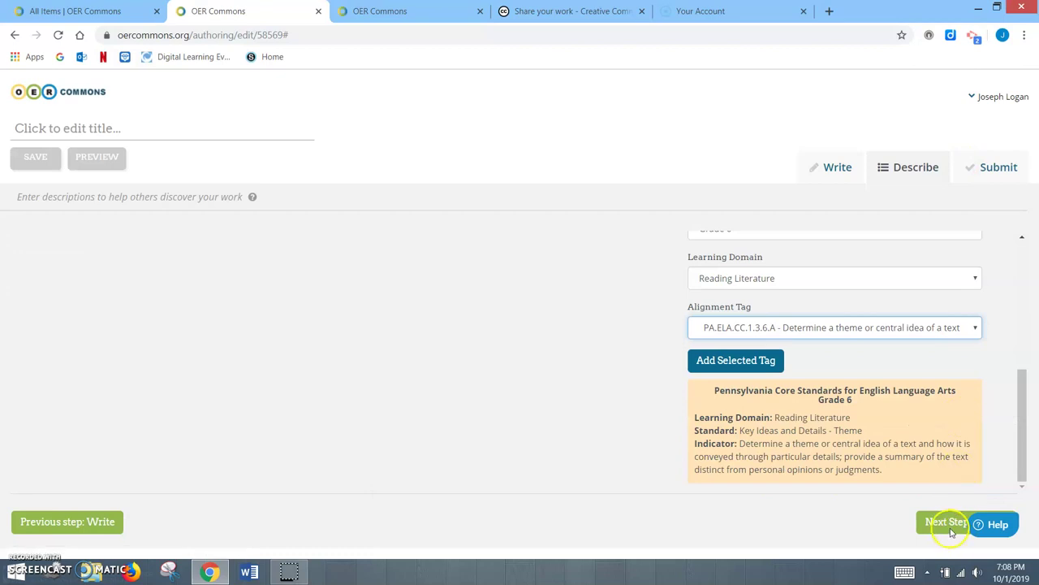